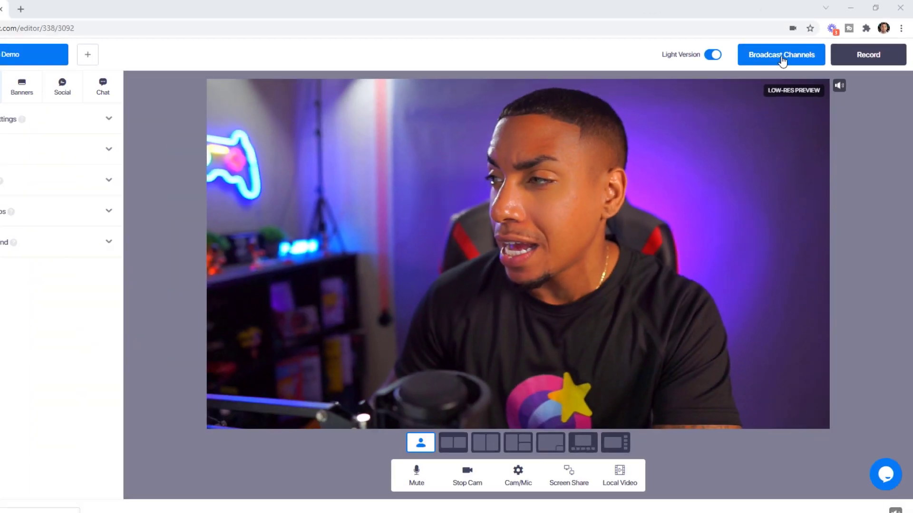
Step: Open the broadcast channel list and preview the Facebook Live destination types
click(782, 57)
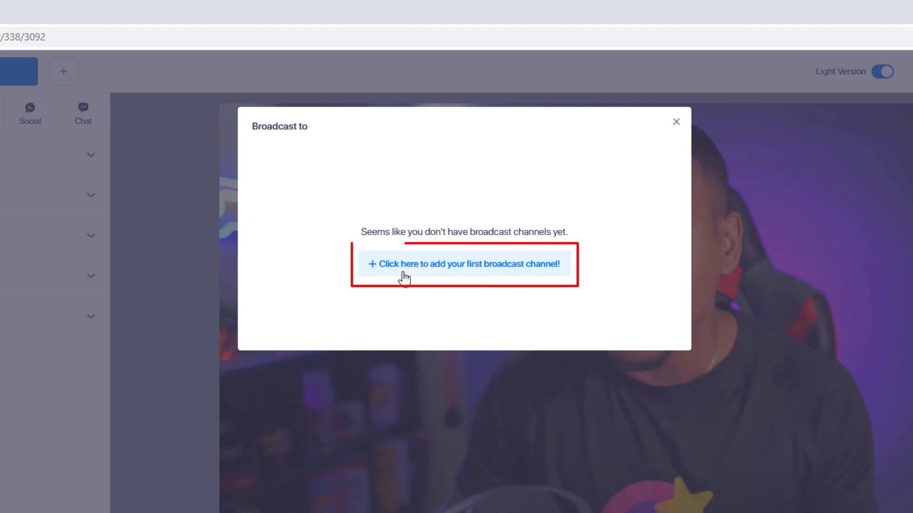
click(439, 266)
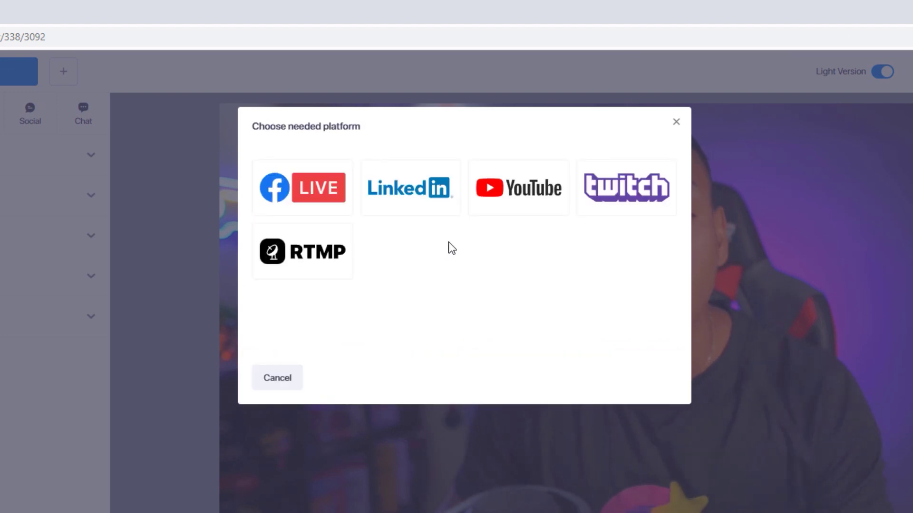
click(328, 198)
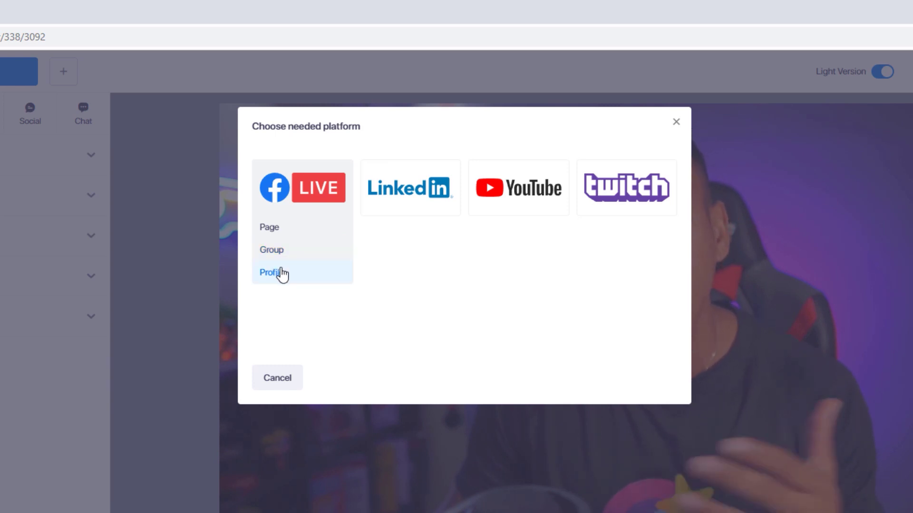
click(438, 233)
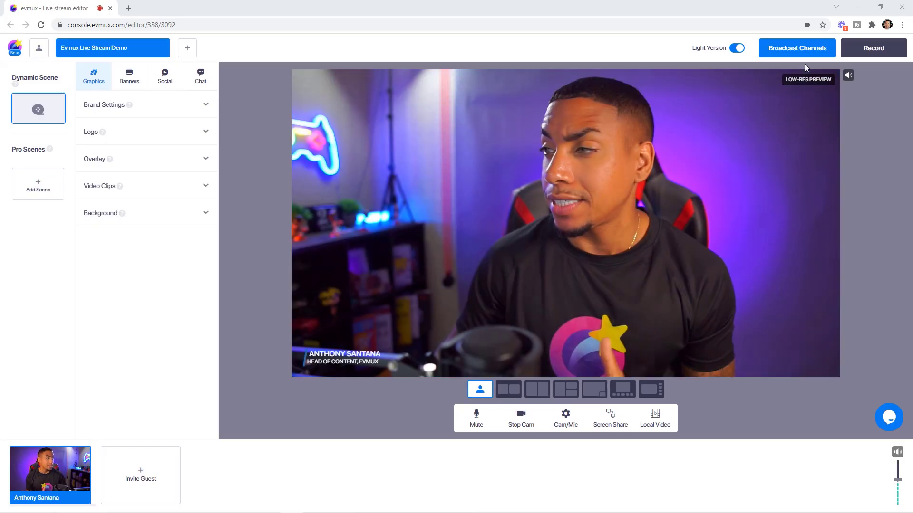
Step: Add Facebook Live as the first channel, targeting the Evmux Community group
click(798, 49)
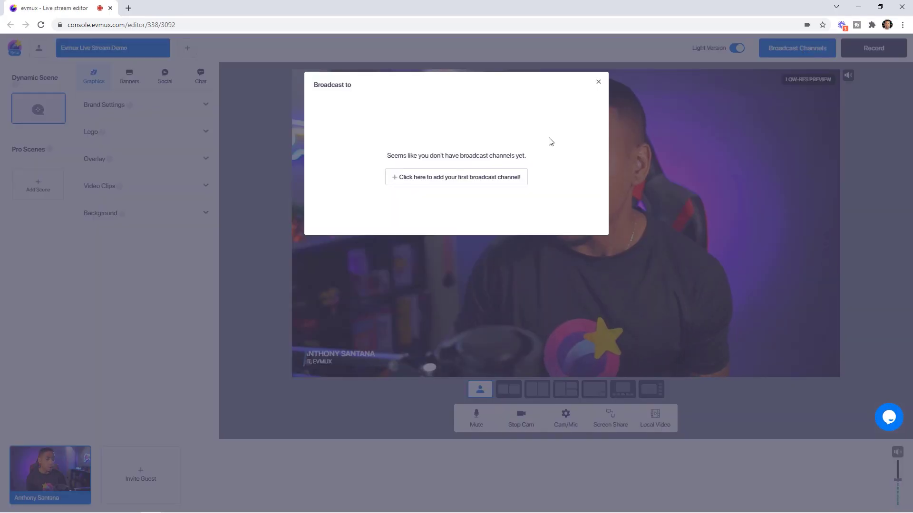
click(459, 178)
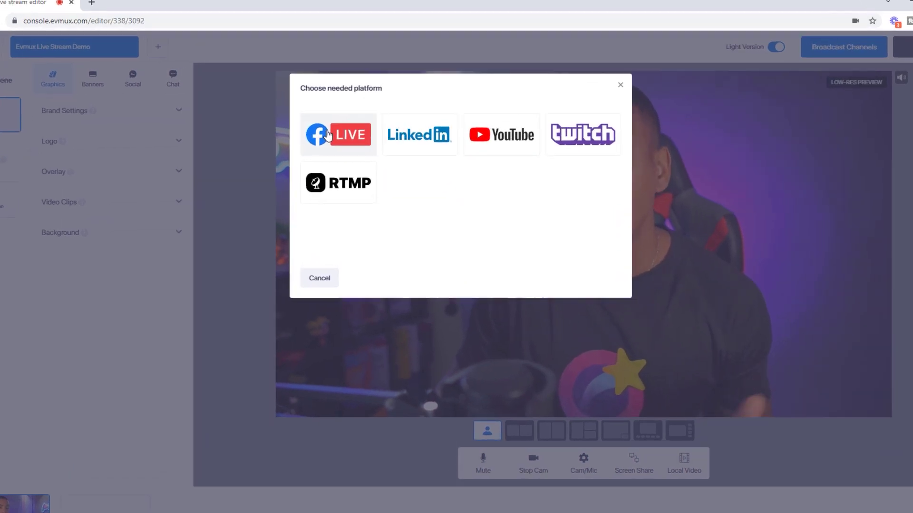
click(333, 126)
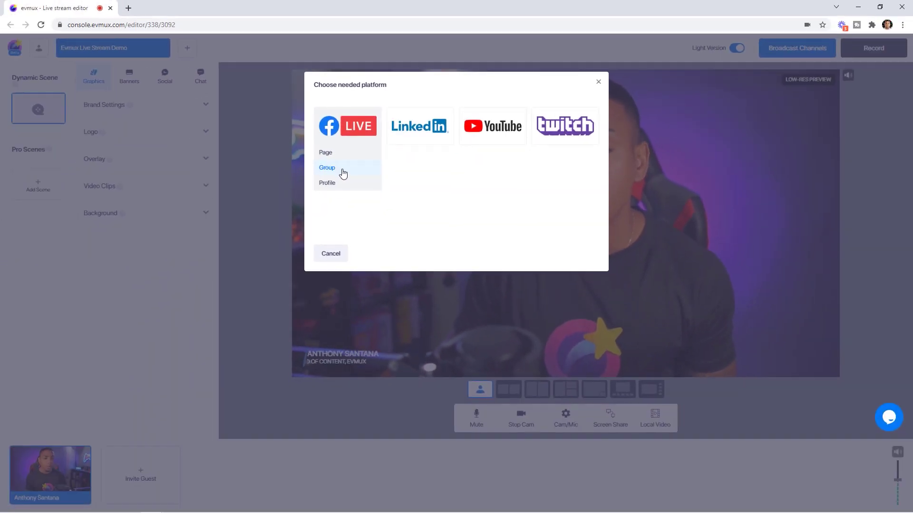
click(293, 221)
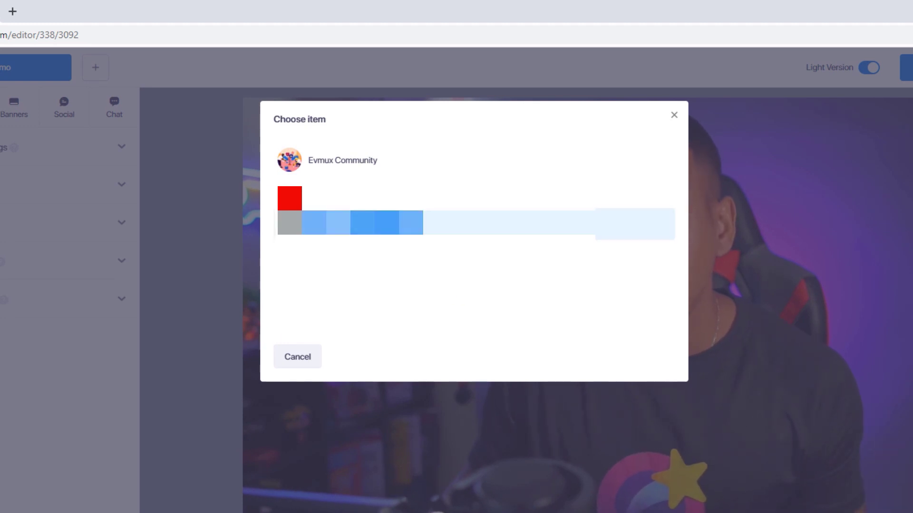
click(386, 164)
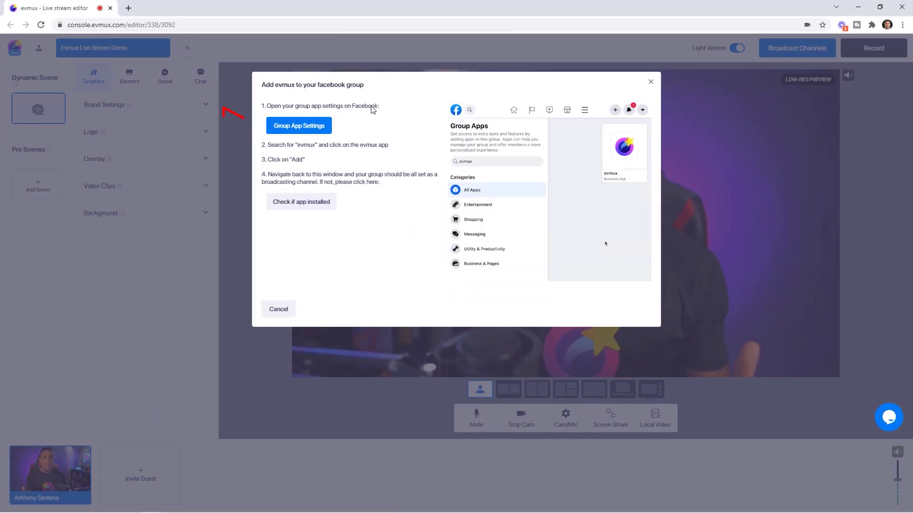
Step: Search the group's apps for 'evmux' and add the evmux app to Evmux Community
click(311, 134)
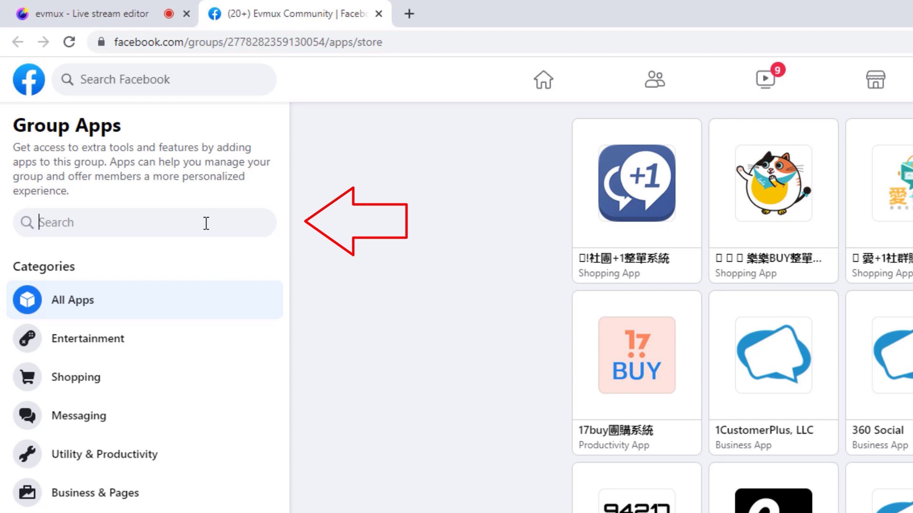
text(evmux)
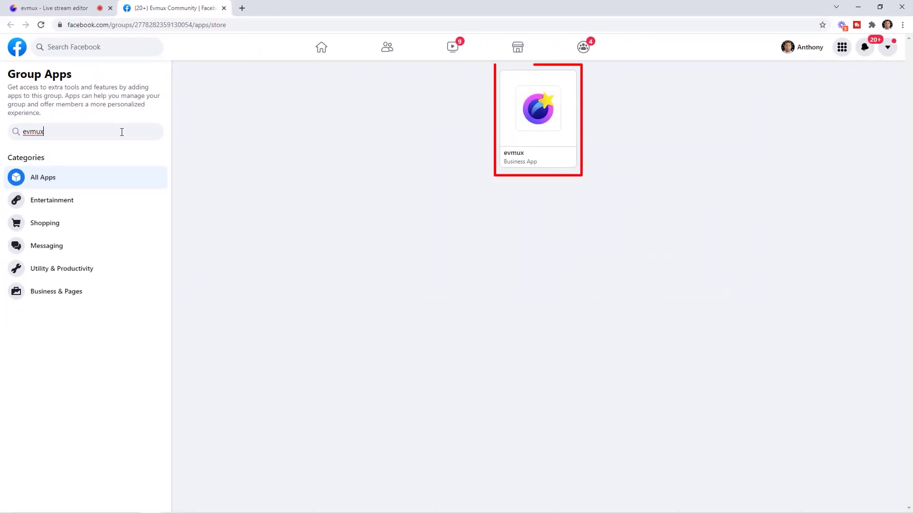
click(527, 125)
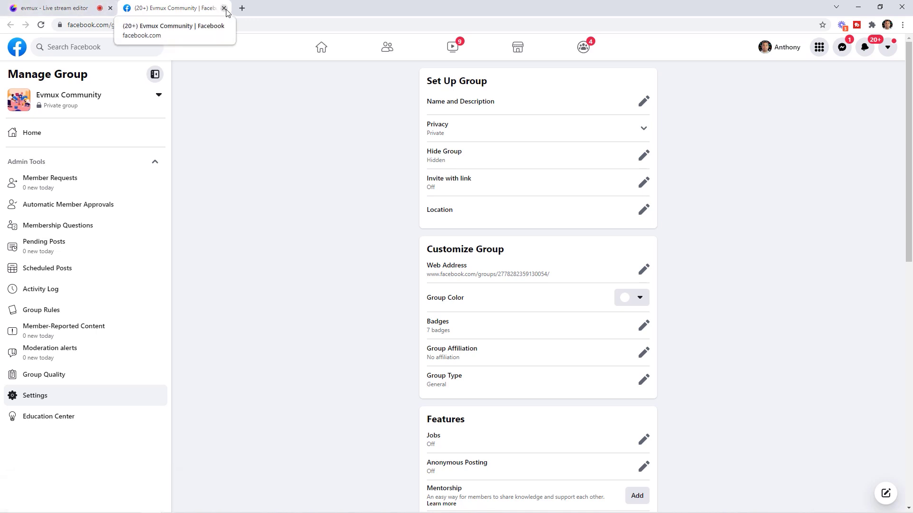
Step: Back in evmux, confirm the group app is installed and expand the Evmux Community destination
click(224, 8)
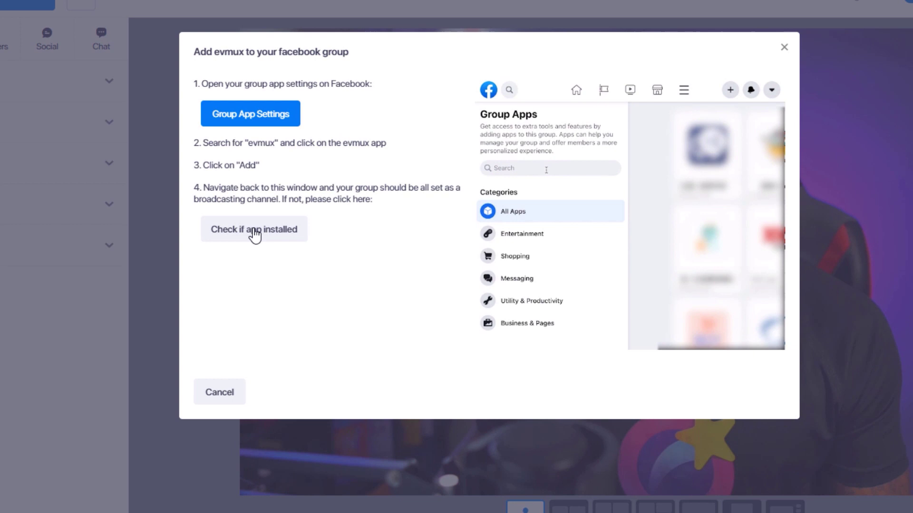
click(255, 232)
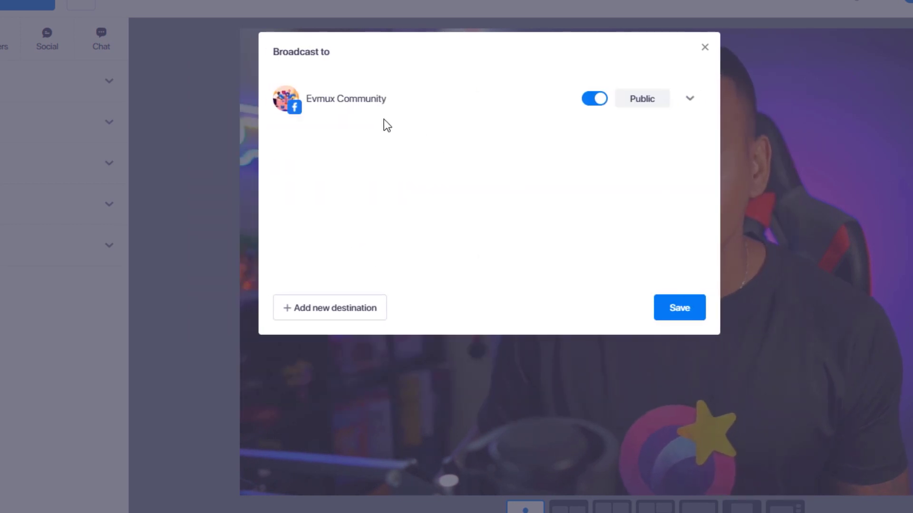
click(598, 104)
click(598, 105)
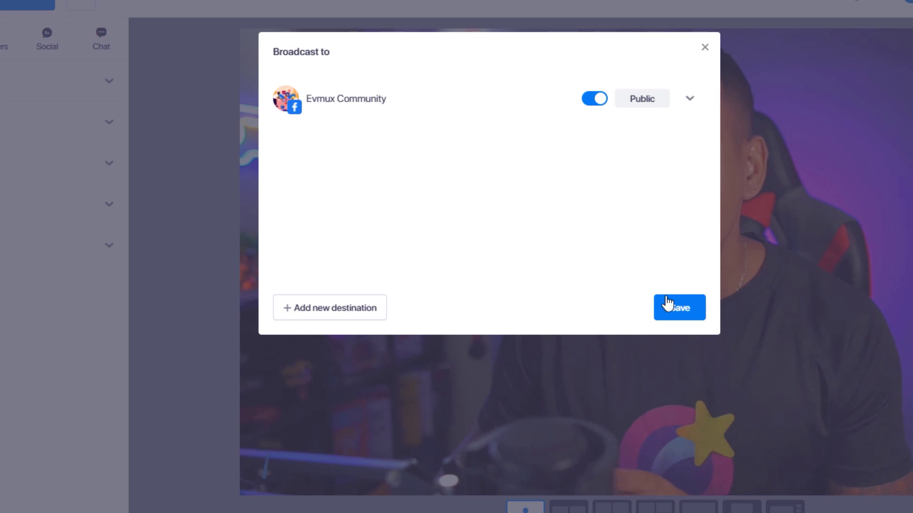
click(688, 100)
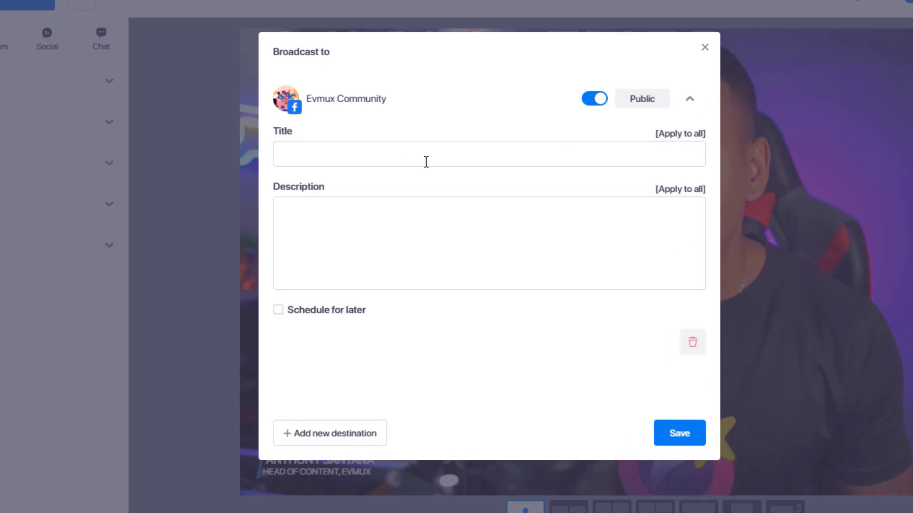
Step: Enter title 'Evmux Demo' and description 'This is a demo', then save
click(348, 159)
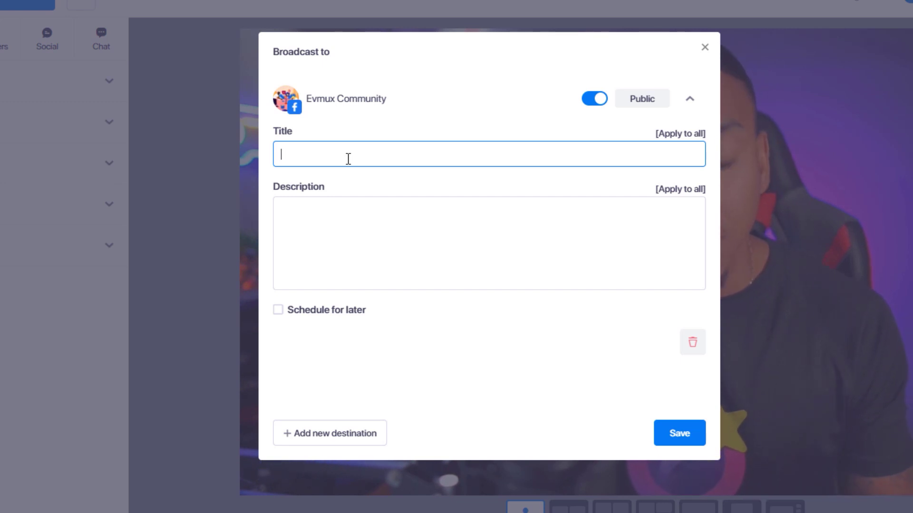
text(Evmux Demo)
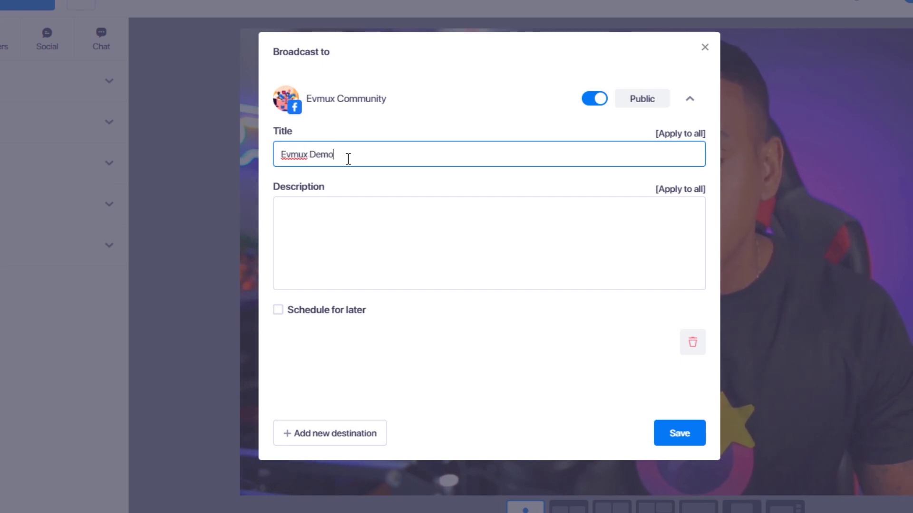
key(Tab)
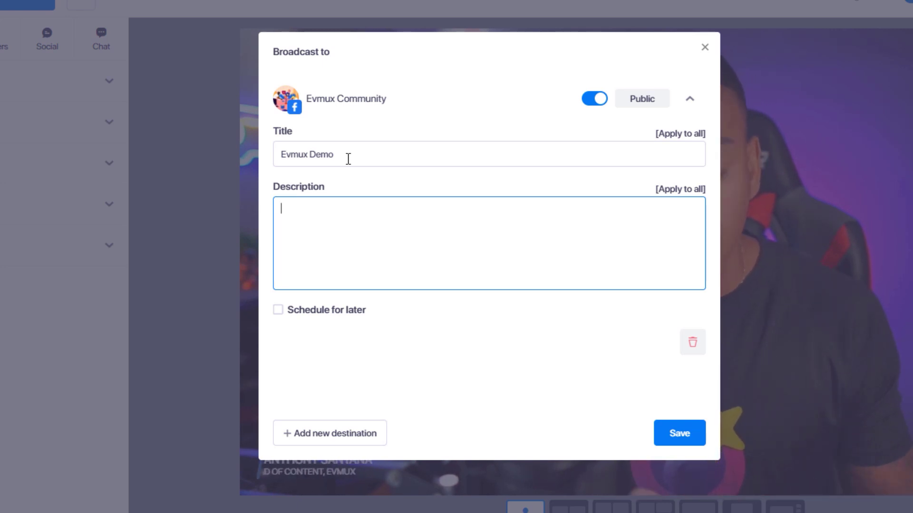
text(This is a demo)
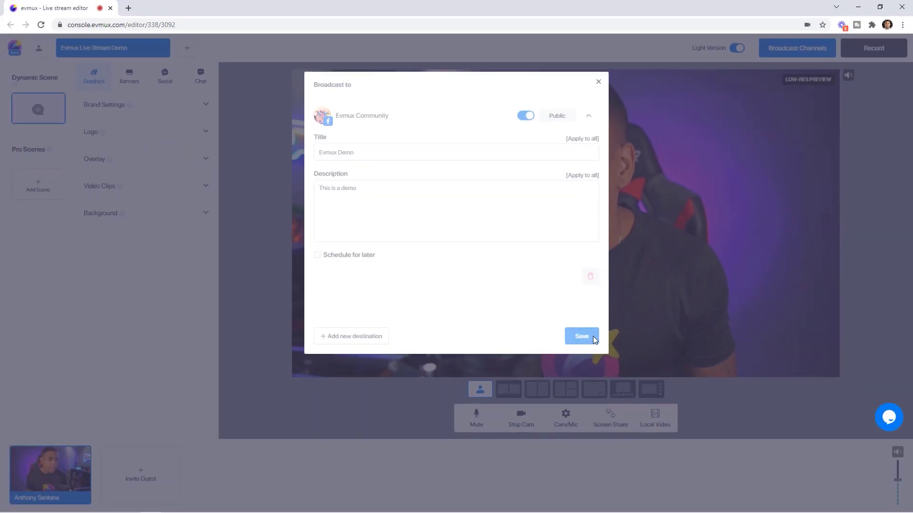
click(646, 393)
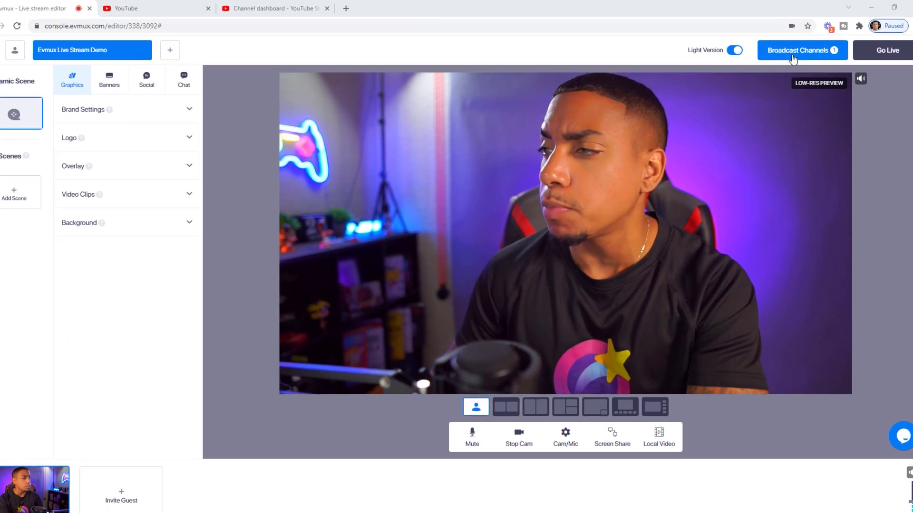
Step: Try adding Evmux Test Channel on YouTube via Google sign-in, triggering the live-streaming enablement notice
click(782, 52)
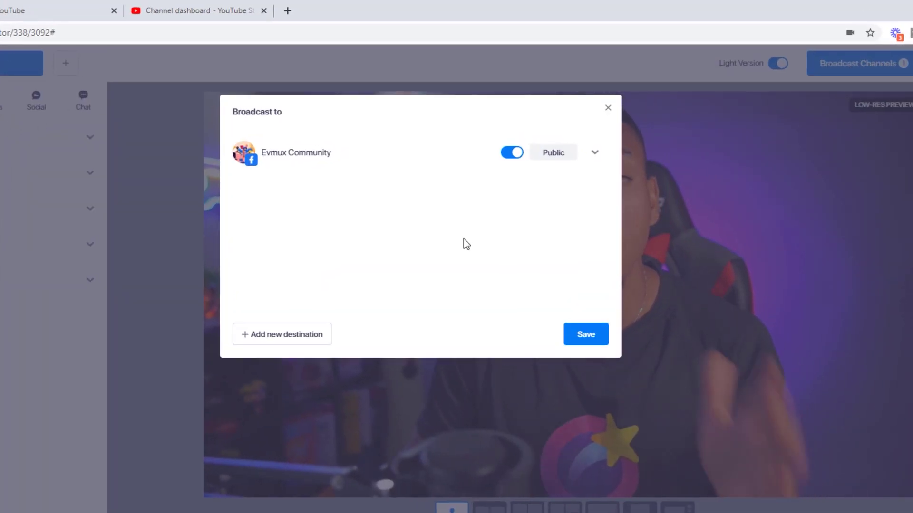
click(256, 344)
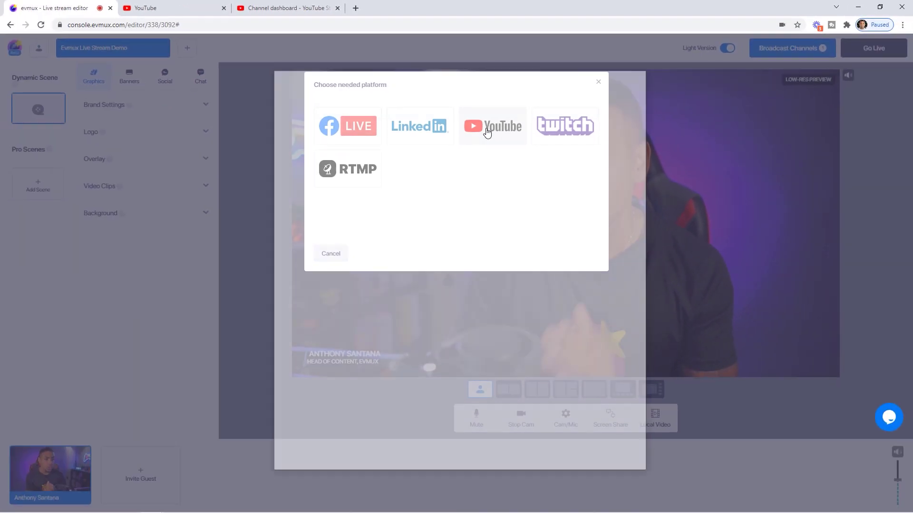
click(487, 133)
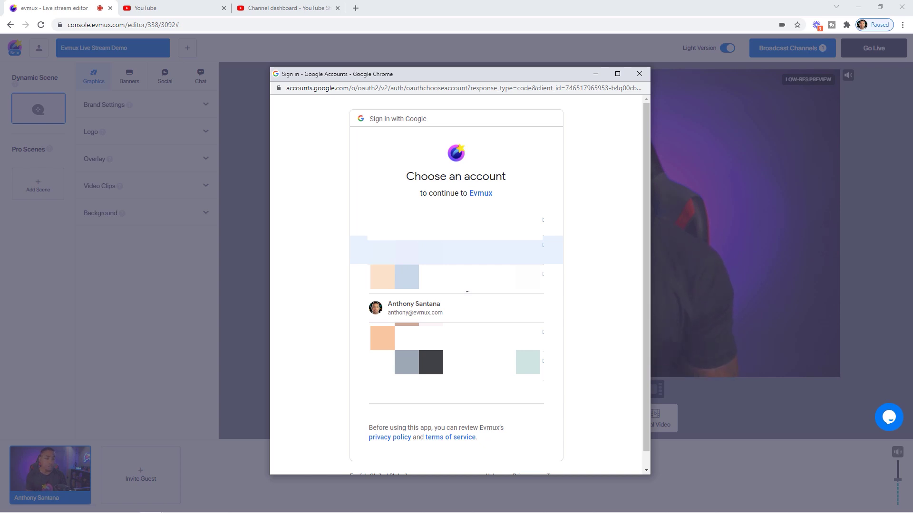
click(457, 309)
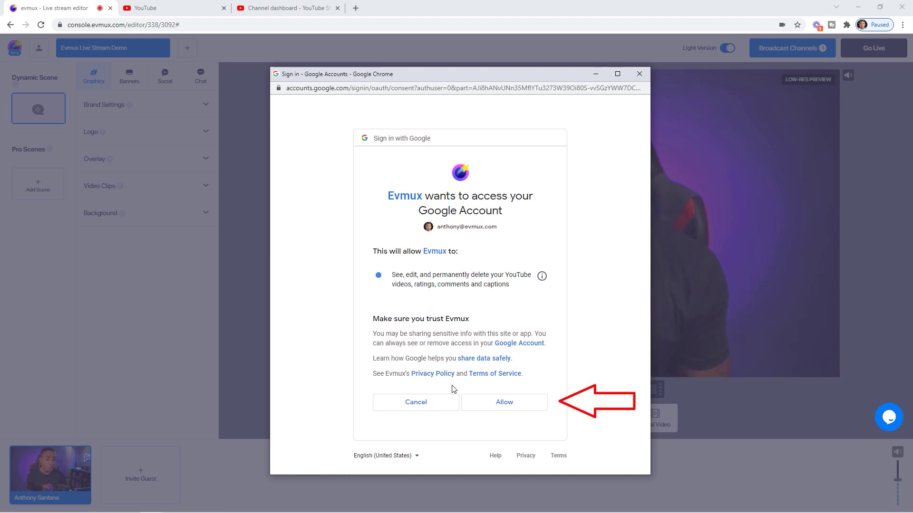
click(505, 403)
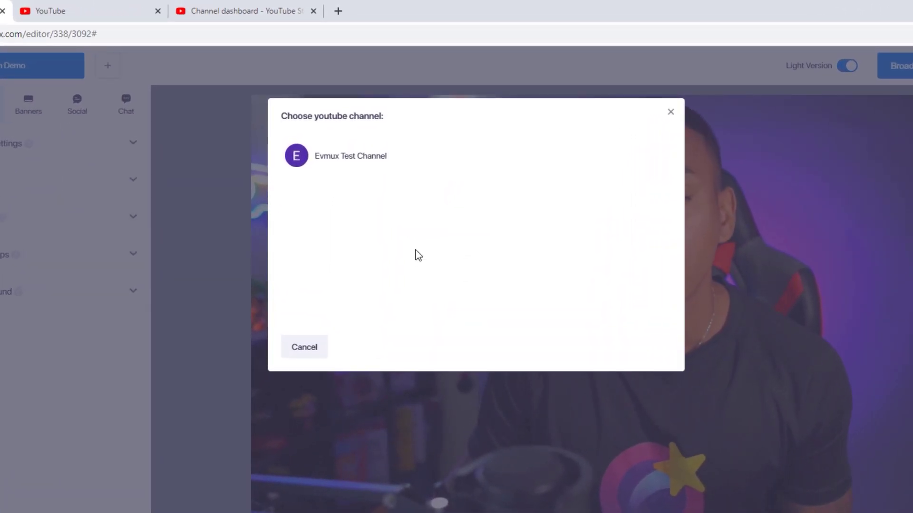
click(365, 158)
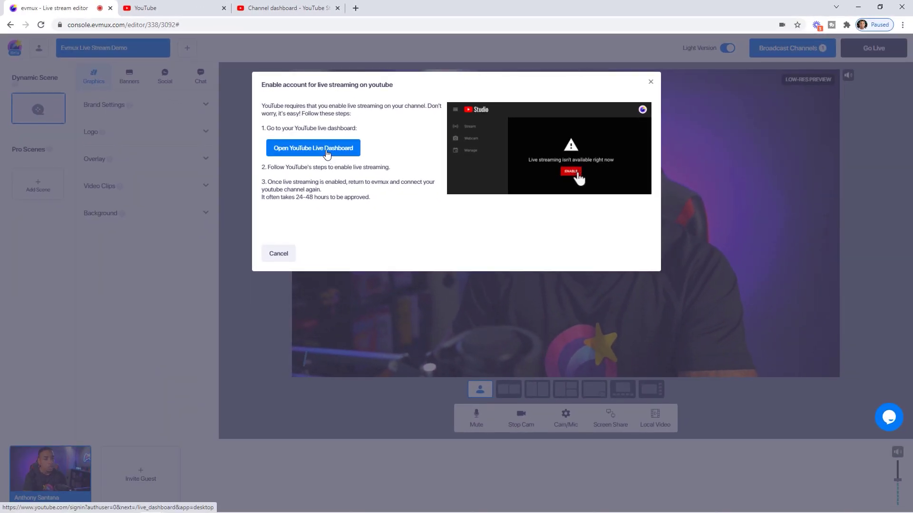
Step: Request live streaming in YouTube Studio and verify the account's phone number with a code
click(326, 151)
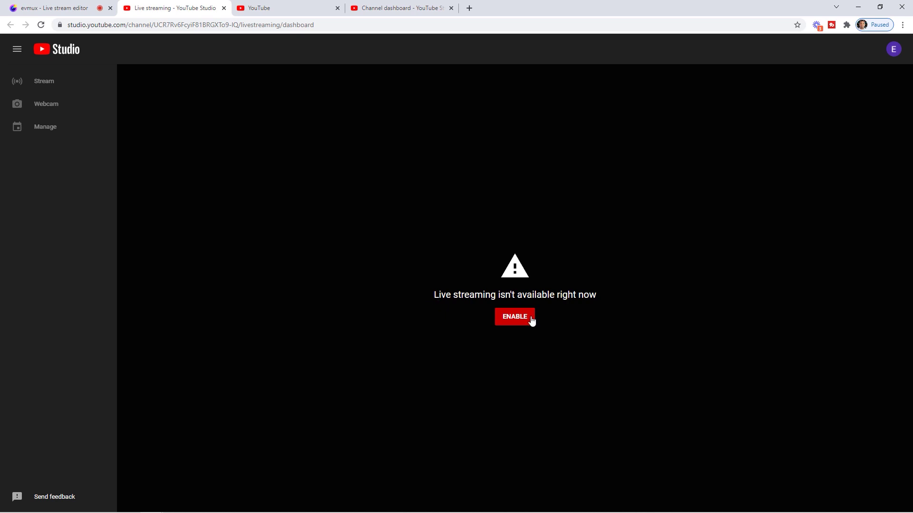
click(525, 321)
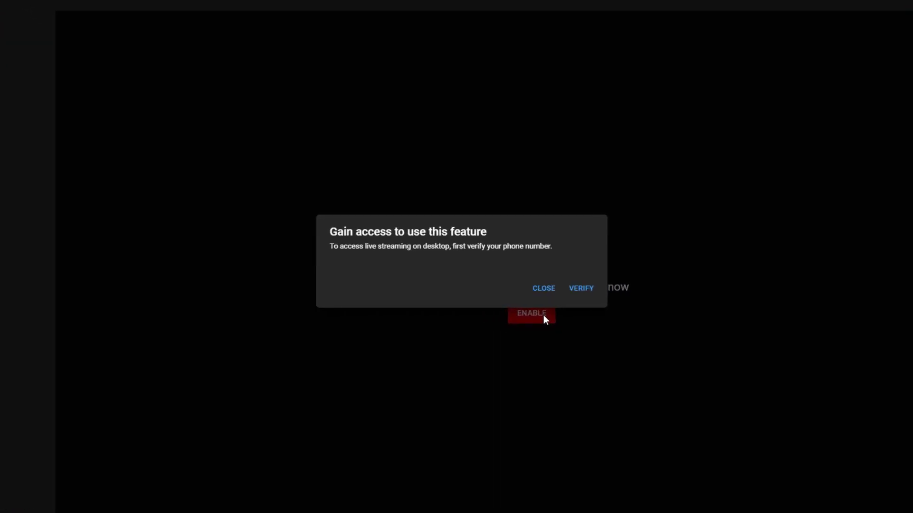
click(590, 288)
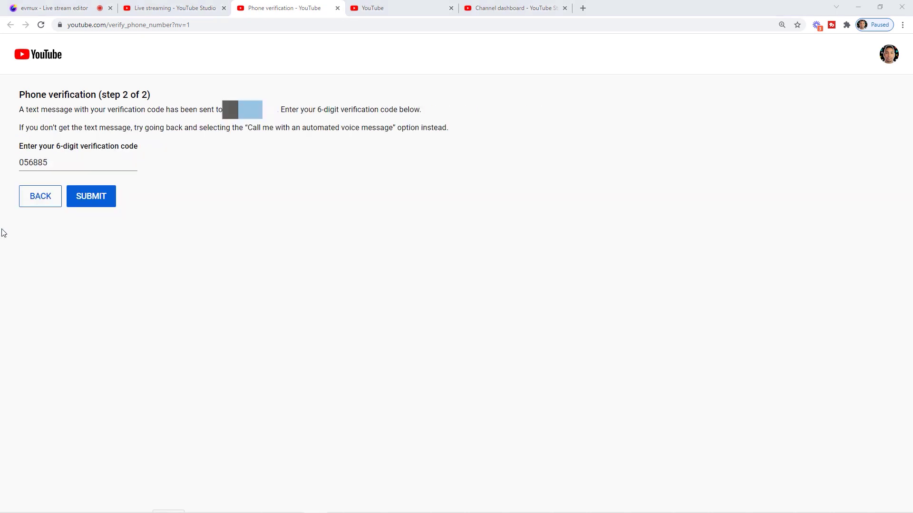
click(88, 199)
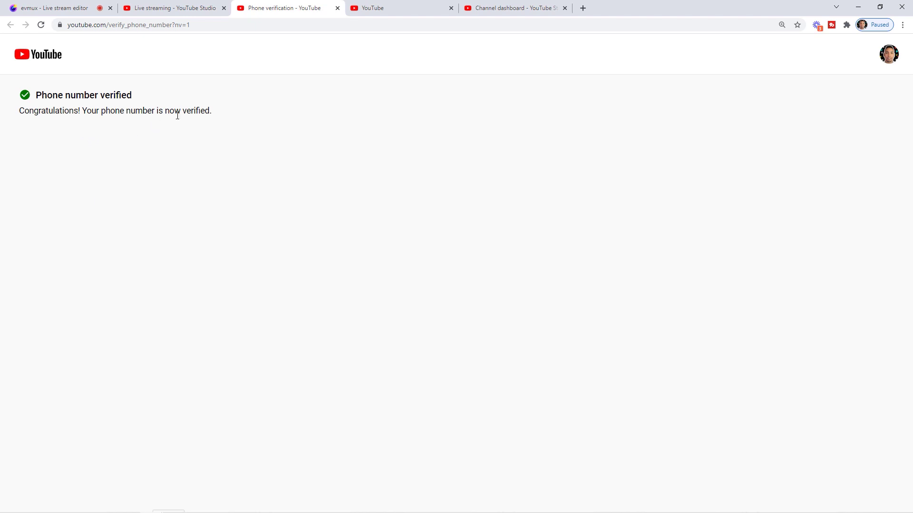
Step: Enable live streaming, leaving 24-hour activation pending, and return to evmux
click(195, 9)
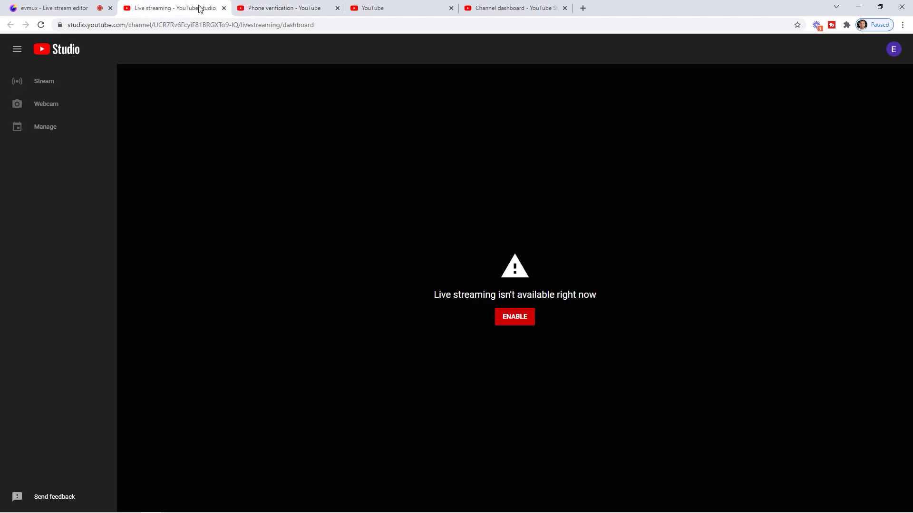
click(519, 319)
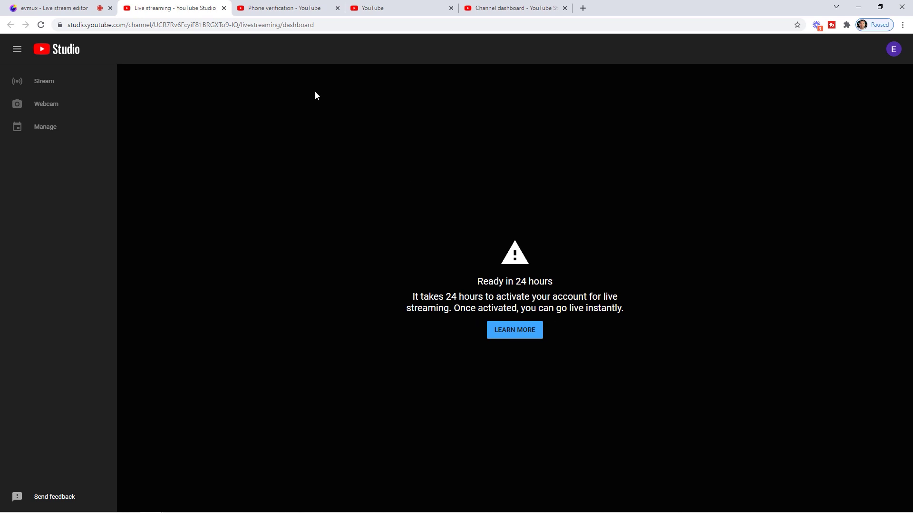
click(79, 10)
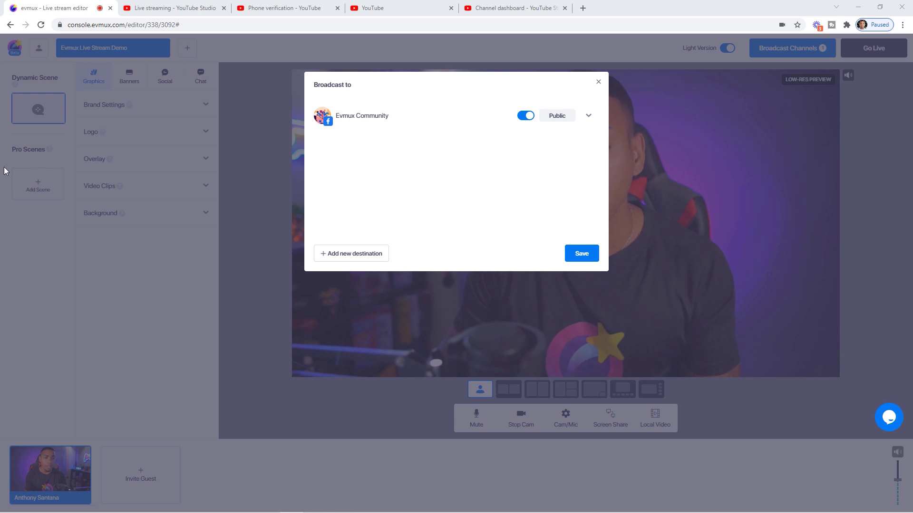
Step: Add a YouTube destination by signing in with Google, allowing access, and choosing Evmux Test Channel
click(356, 255)
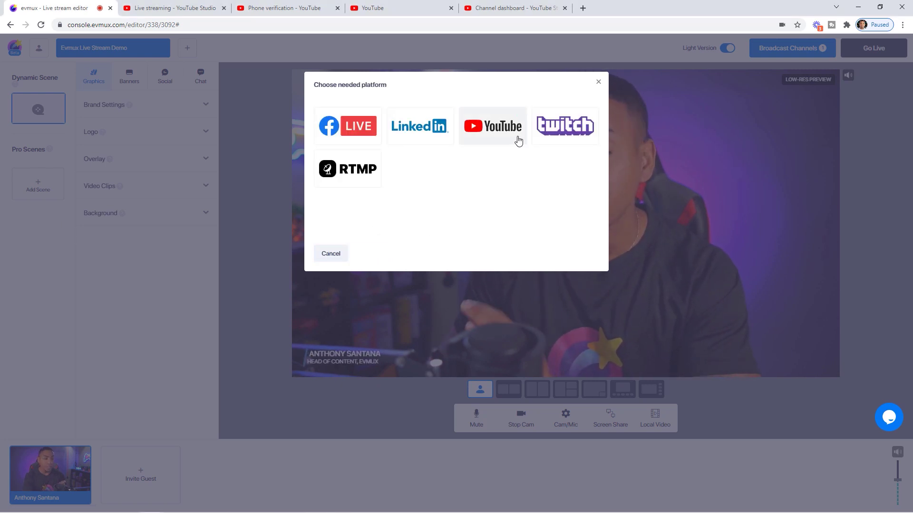
click(519, 141)
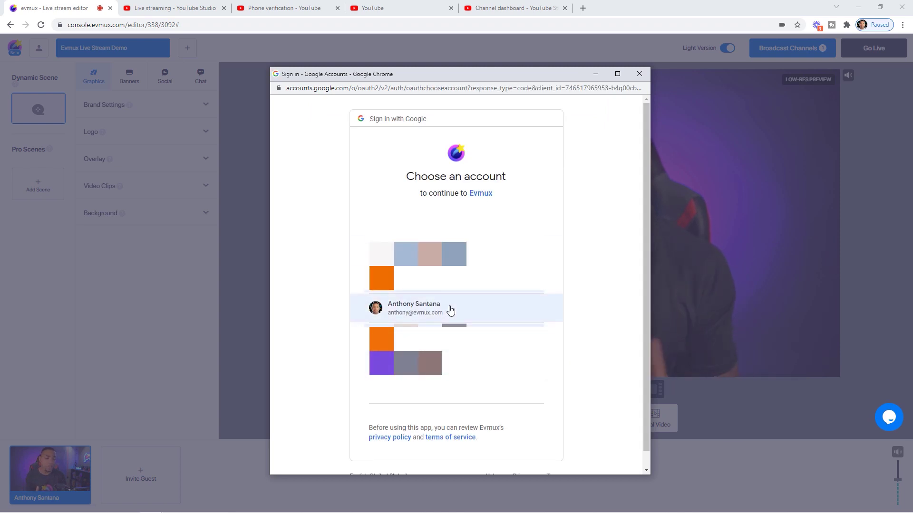
click(451, 310)
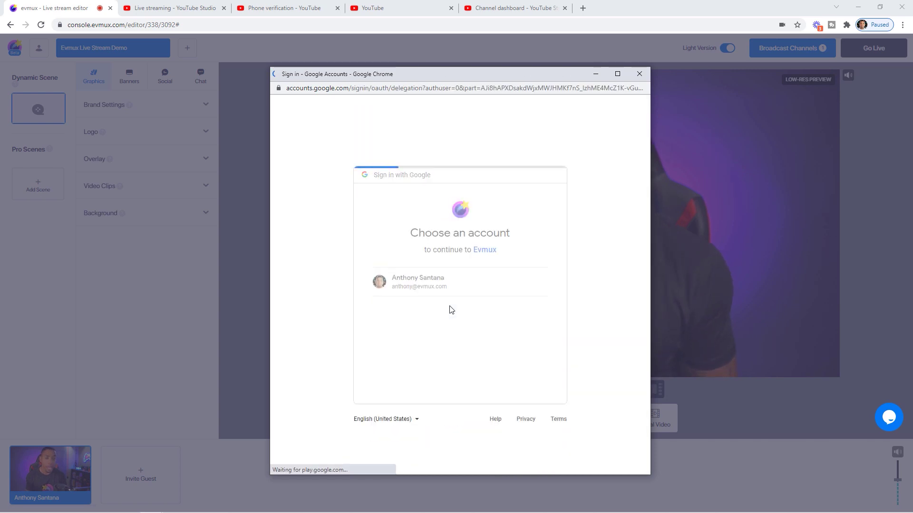
click(489, 407)
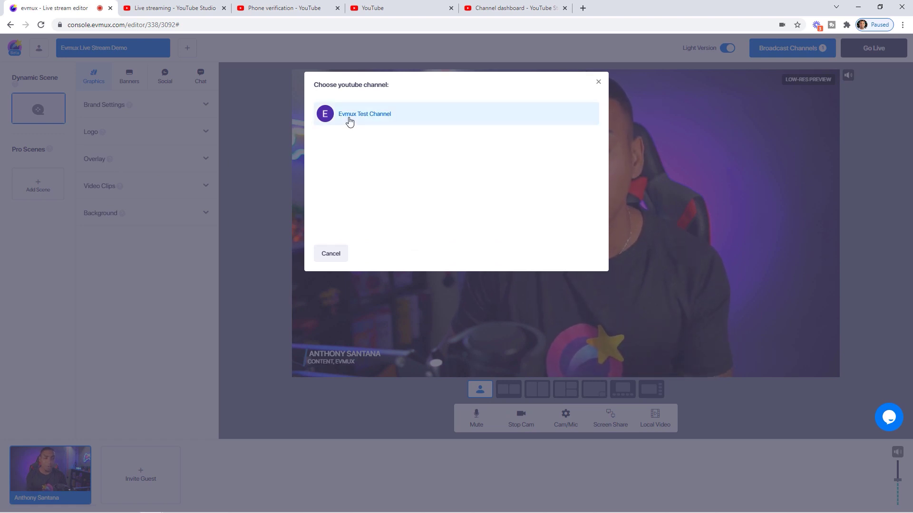
click(359, 118)
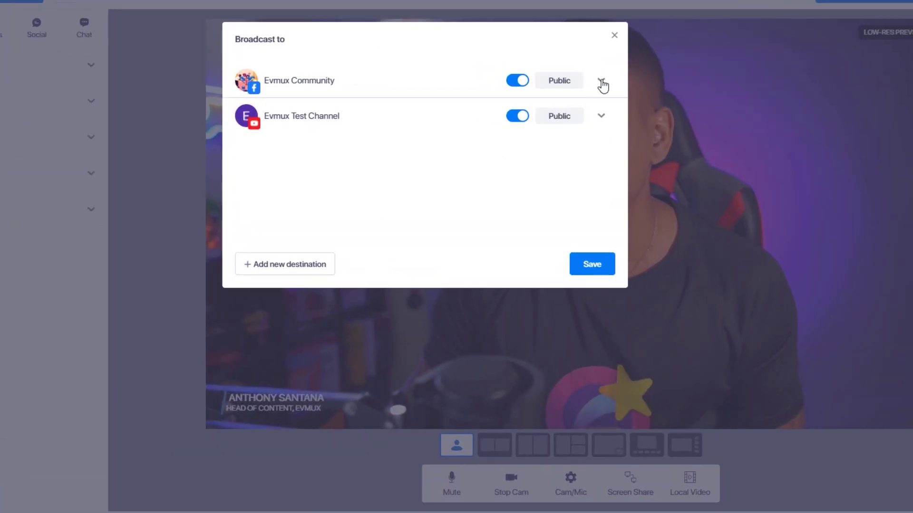
Step: Apply the Evmux Community title 'Evmux Demo' to all destinations and confirm with Yes
click(602, 83)
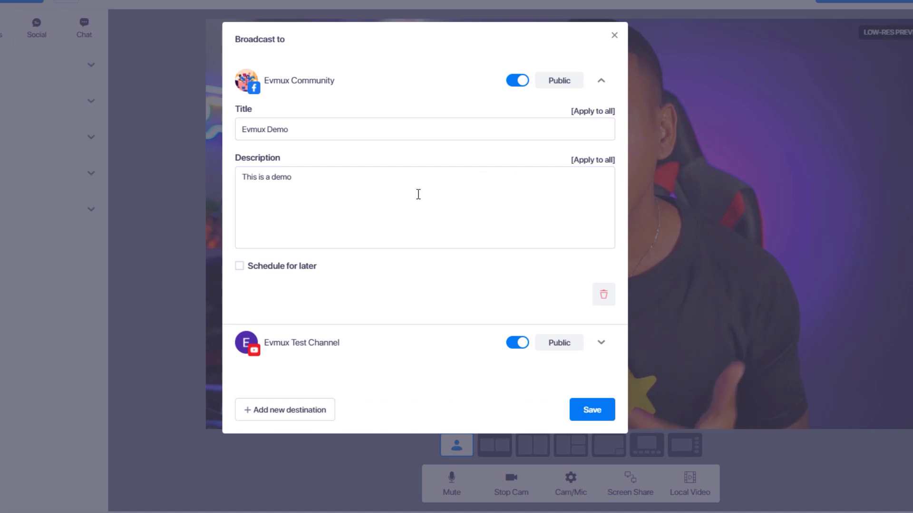
click(591, 113)
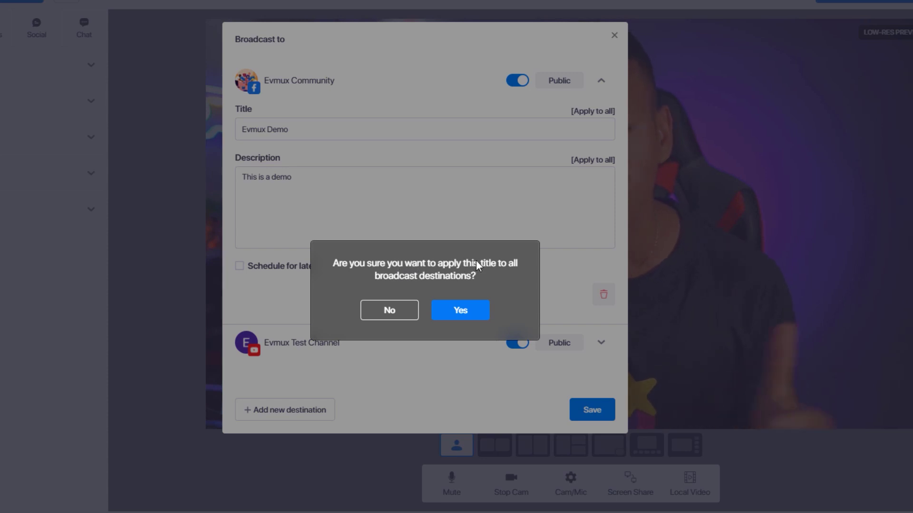
click(452, 314)
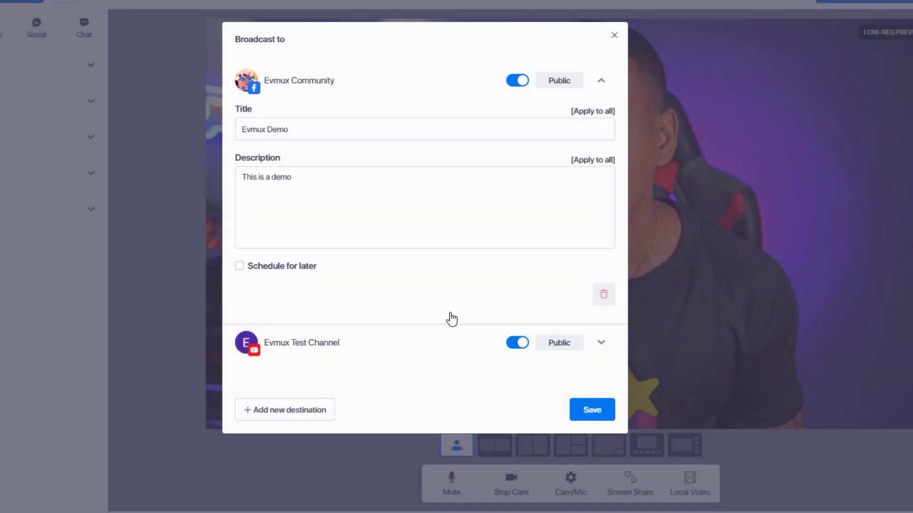
Step: Retitle Evmux Test Channel 'Evmux Demo v2', describe it 'This is a fun live stream', and save
click(602, 82)
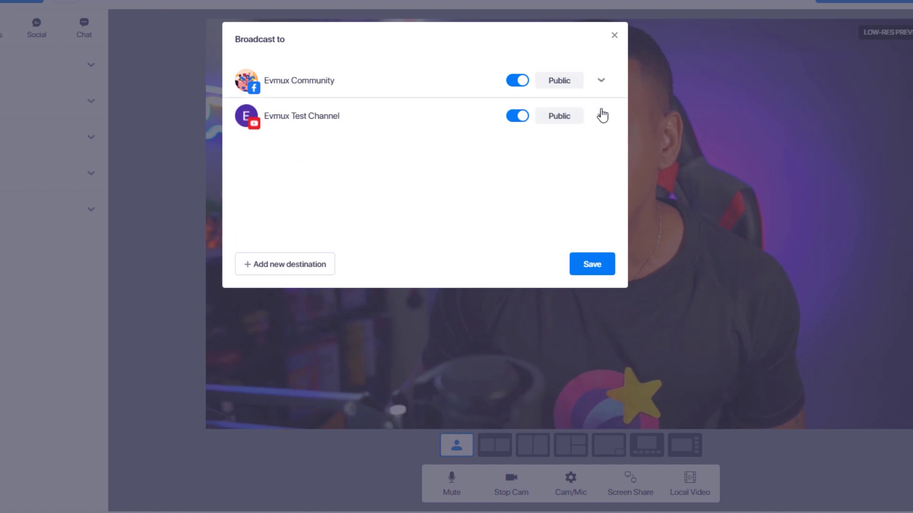
click(600, 119)
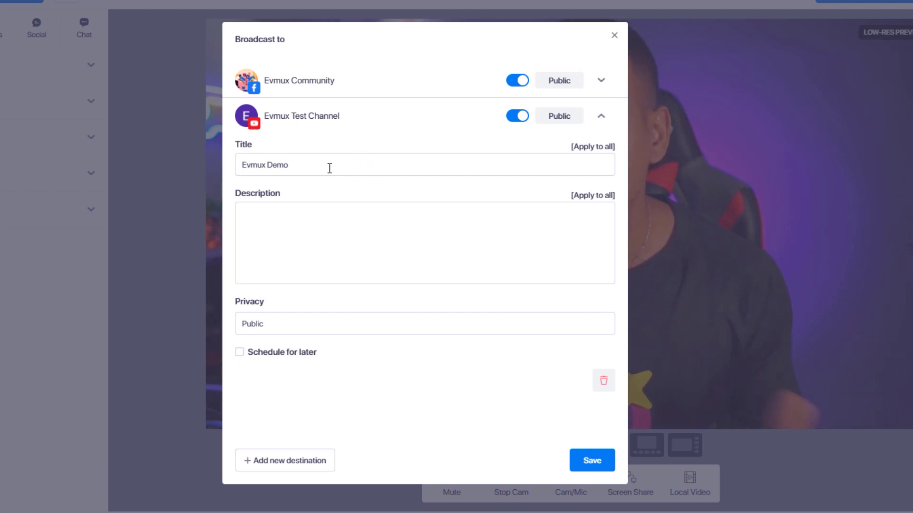
drag(325, 167, 290, 168)
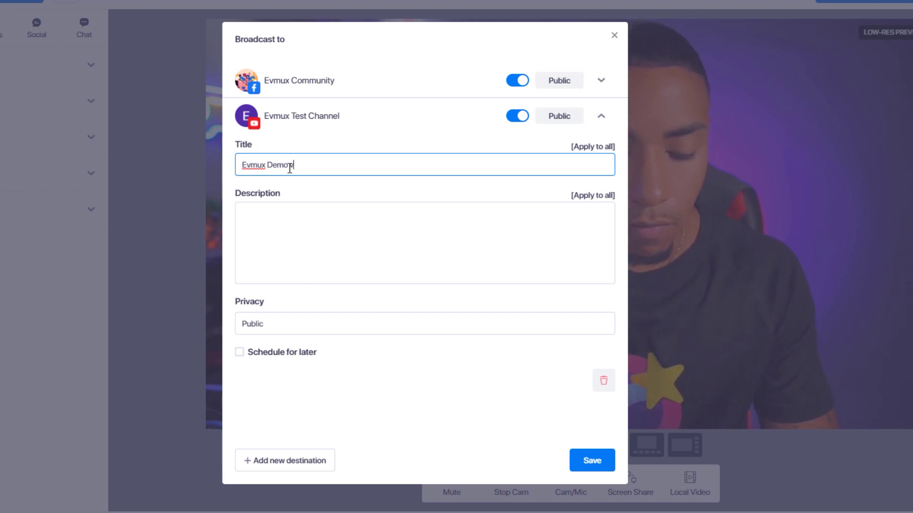
text(v2)
click(249, 231)
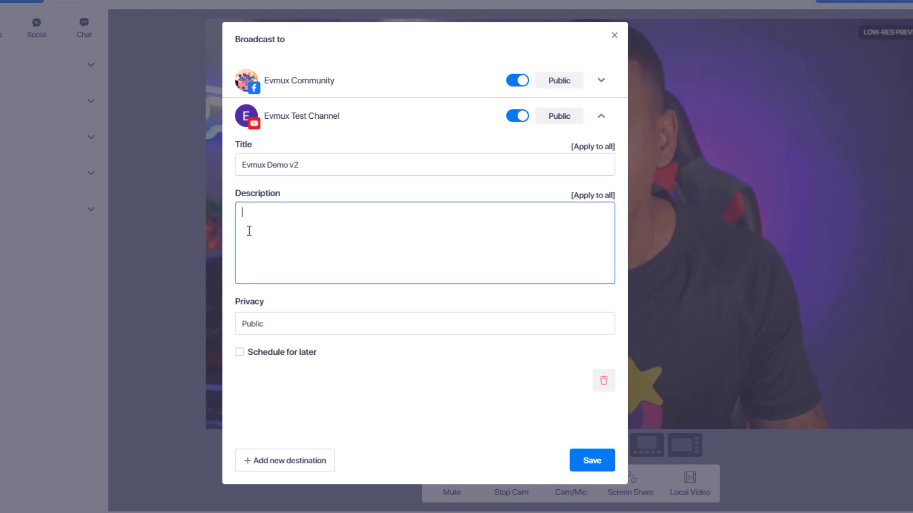
text(This is a fun live stream)
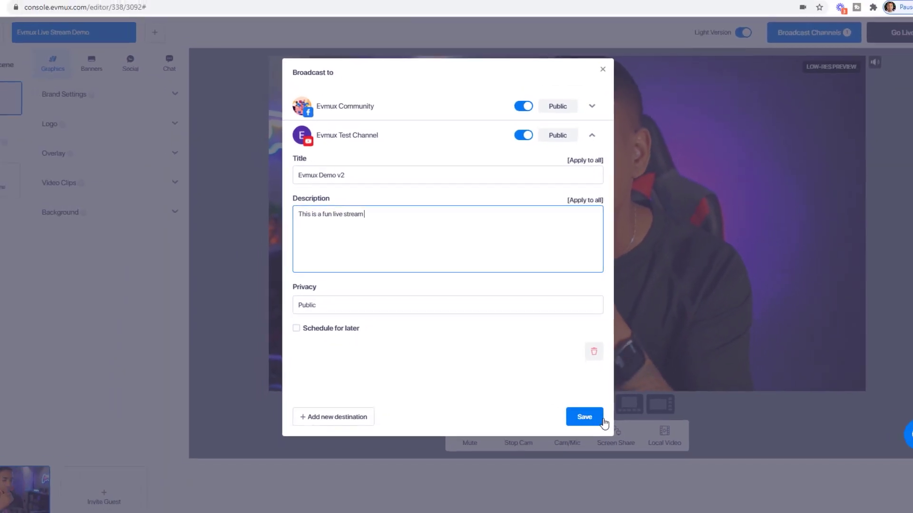
click(607, 463)
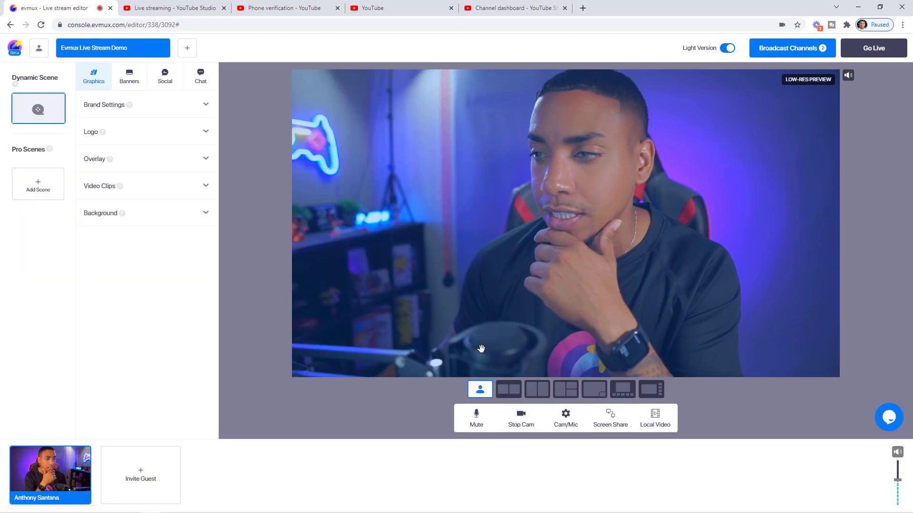
Step: Reopen the destinations and expand both Evmux Community and Evmux Test Channel details
click(755, 54)
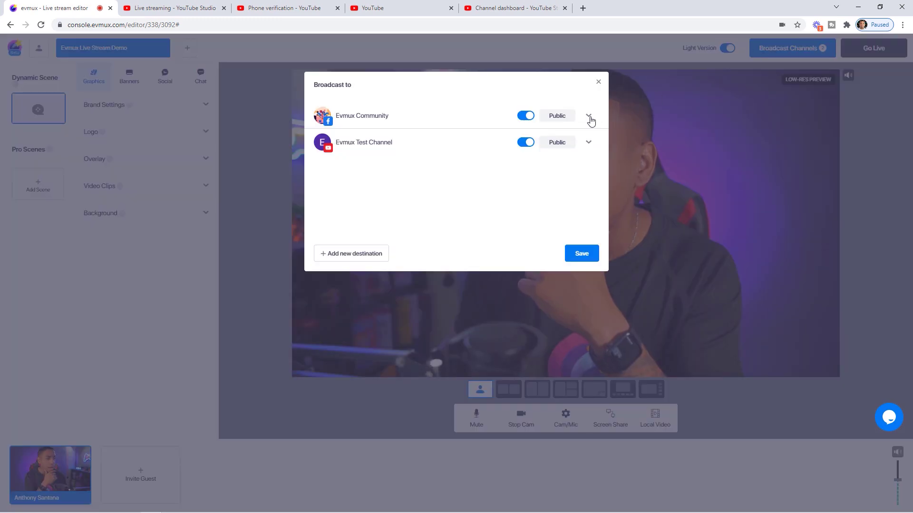
click(589, 117)
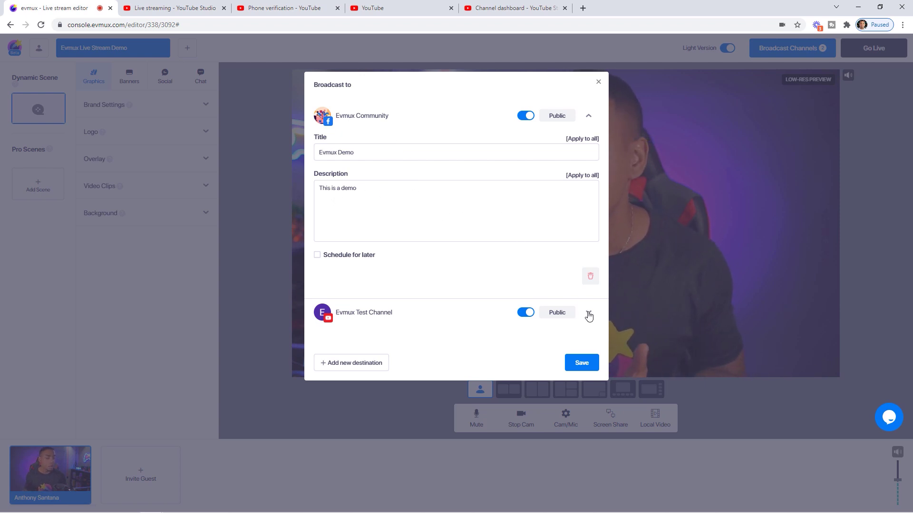
click(589, 313)
scroll(525, 275, down, 1)
scroll(525, 275, down, 1)
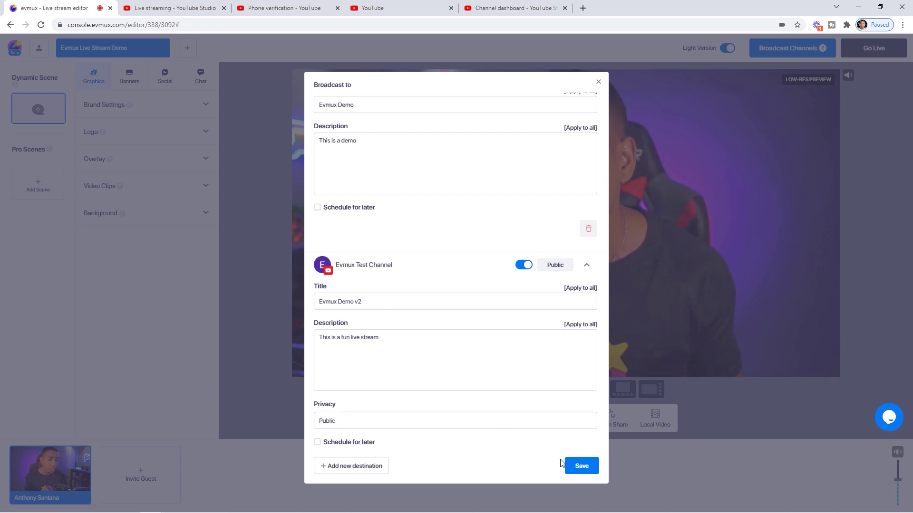
Step: Keep the YouTube broadcast Public and set Evmux Community to Schedule for later
click(373, 417)
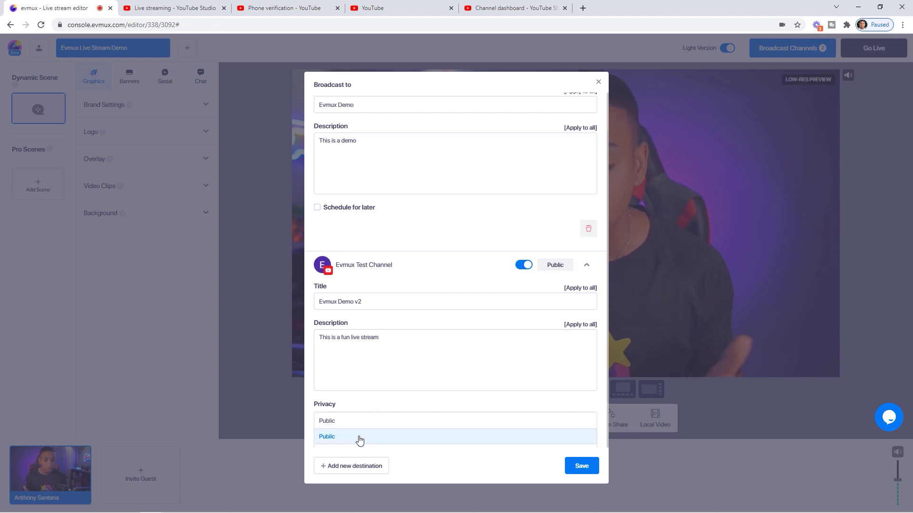
scroll(426, 440, down, 1)
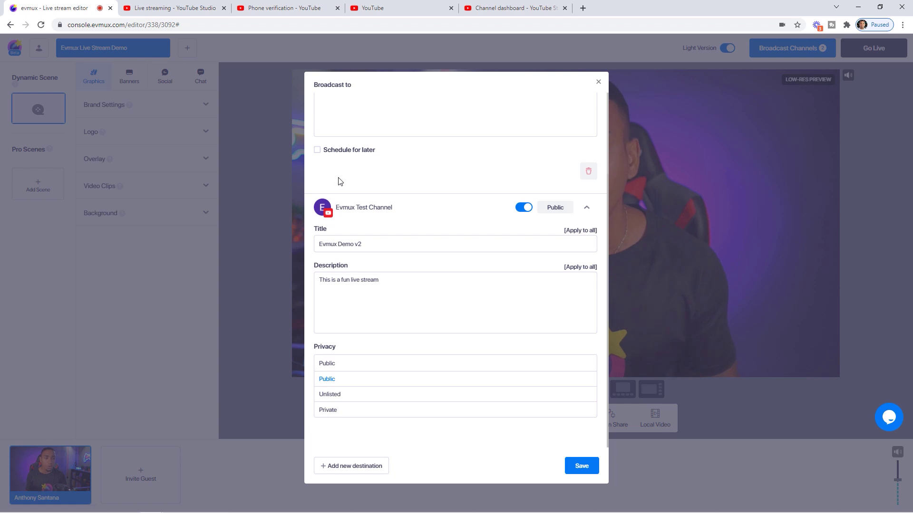
click(461, 376)
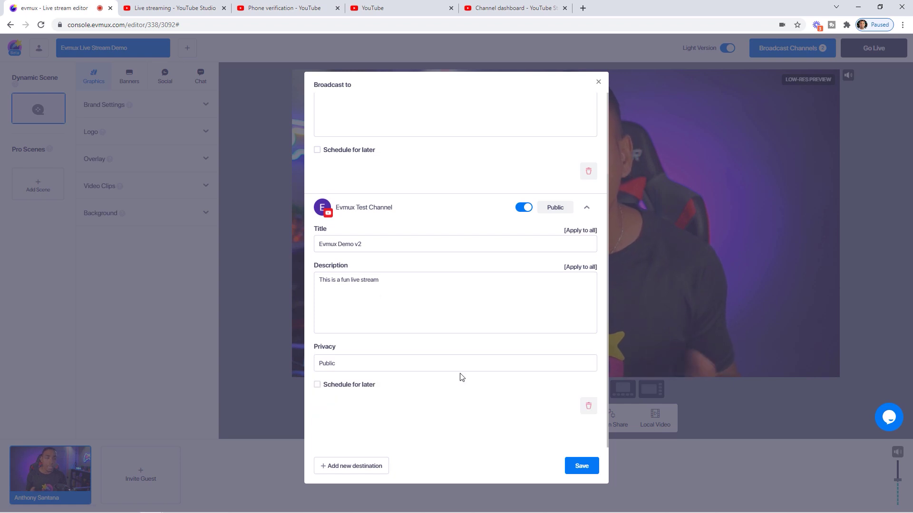
click(317, 149)
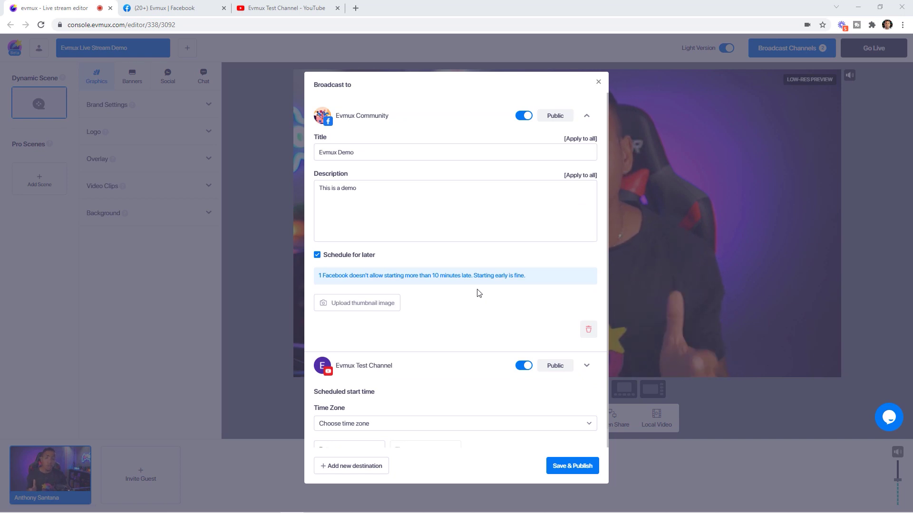
Step: Set the scheduled start to October 28, 2021 at 06:57 pm, Eastern Time
scroll(417, 260, down, 1)
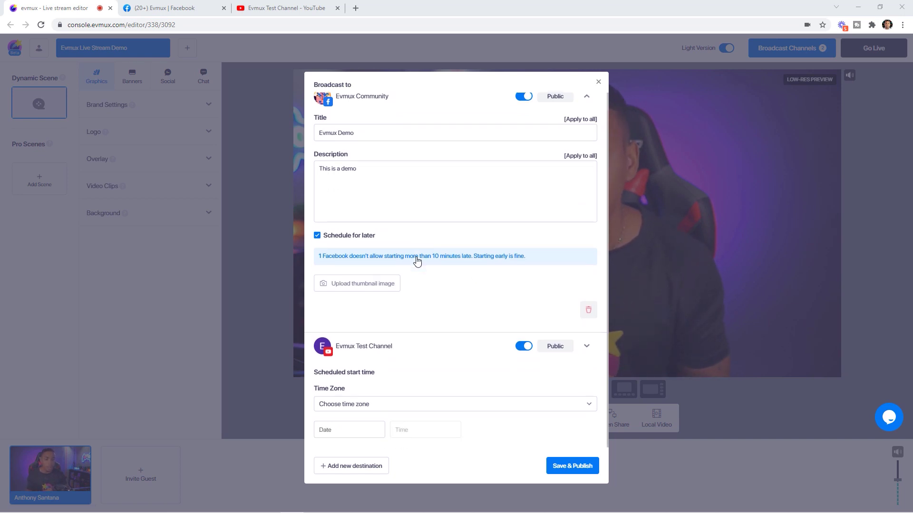
click(401, 407)
text(east)
click(387, 381)
click(302, 416)
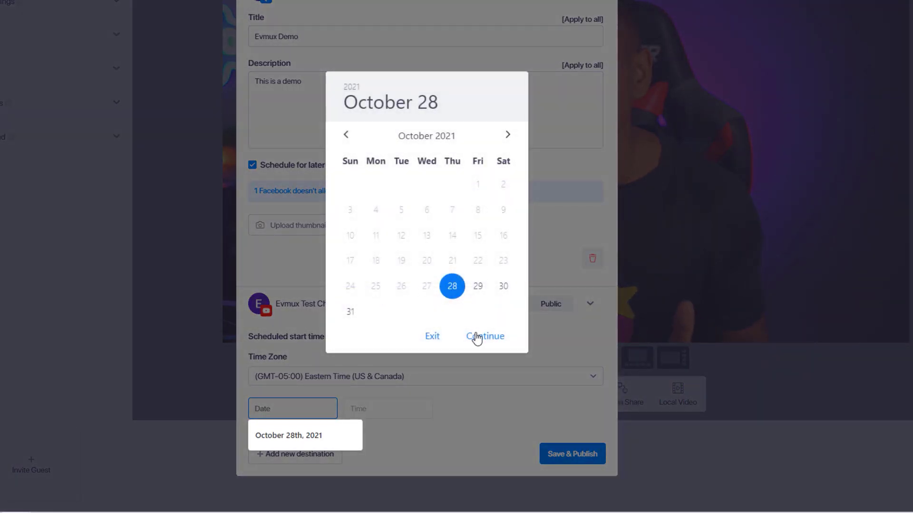
click(477, 338)
click(402, 403)
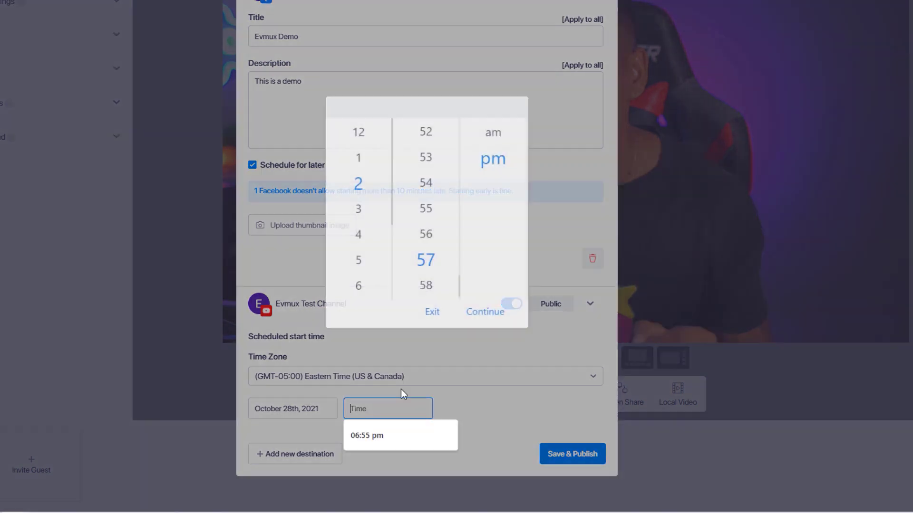
click(358, 286)
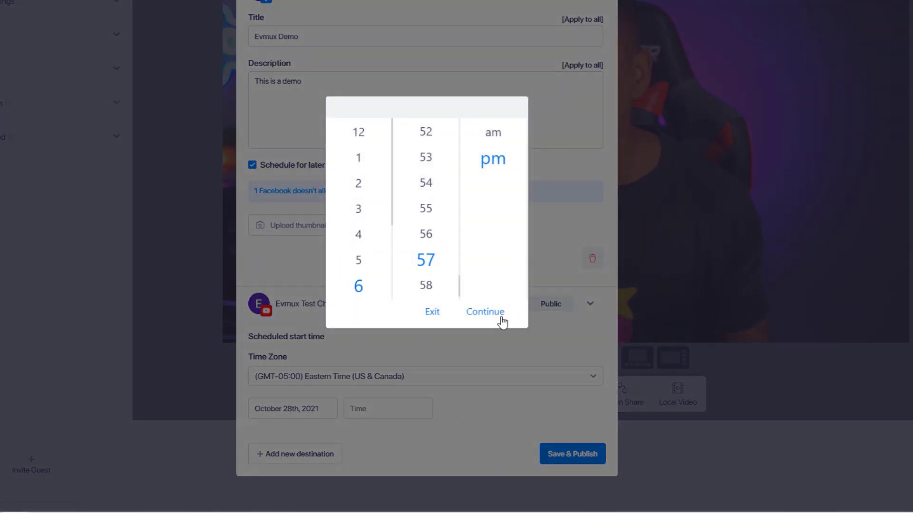
click(502, 317)
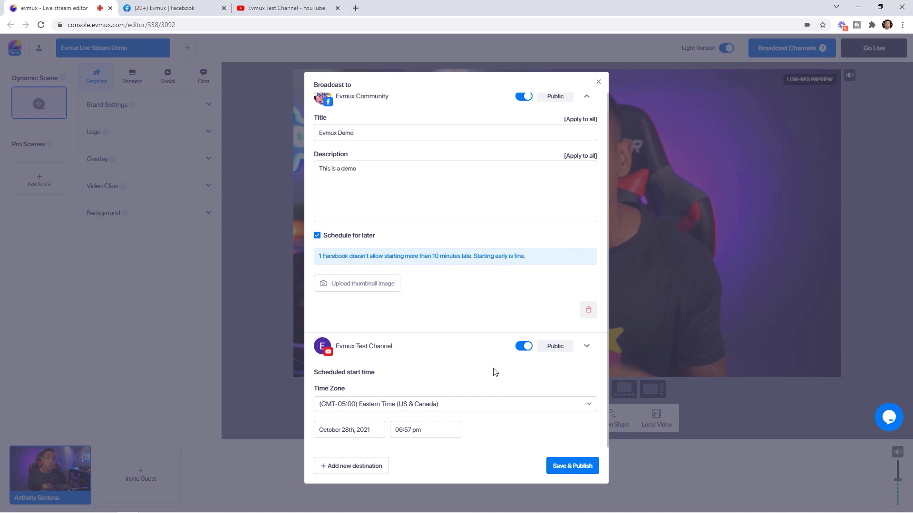
scroll(492, 366, up, 1)
scroll(438, 286, down, 1)
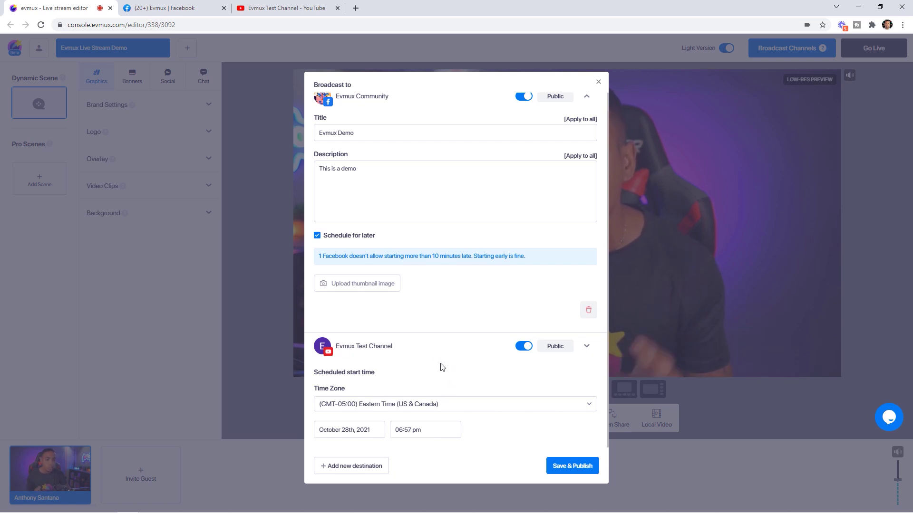
Step: Publish the broadcast, then delete the Evmux Community scheduled post so both destinations stream immediately
click(570, 467)
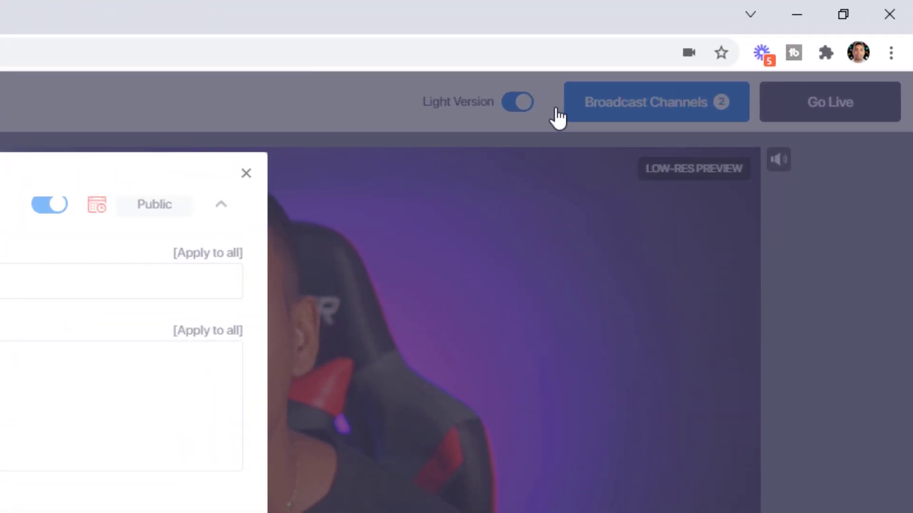
mouse_move(550, 116)
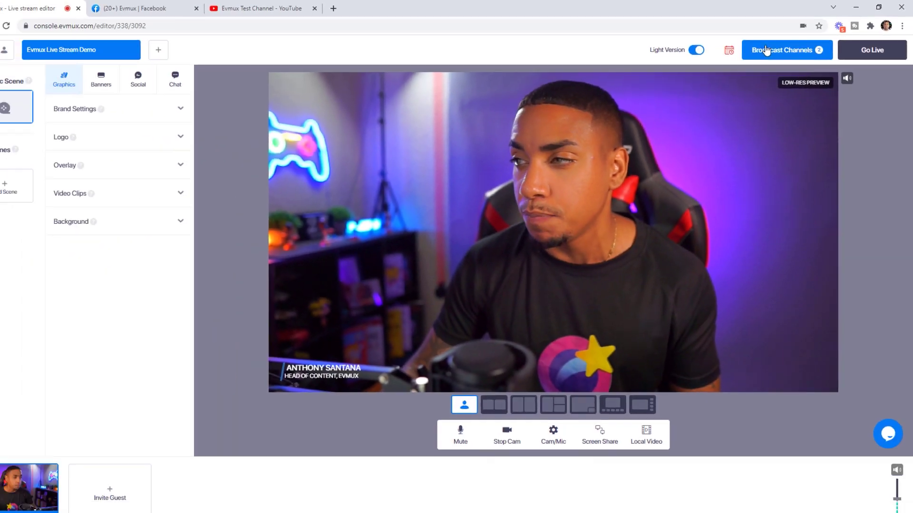
click(618, 103)
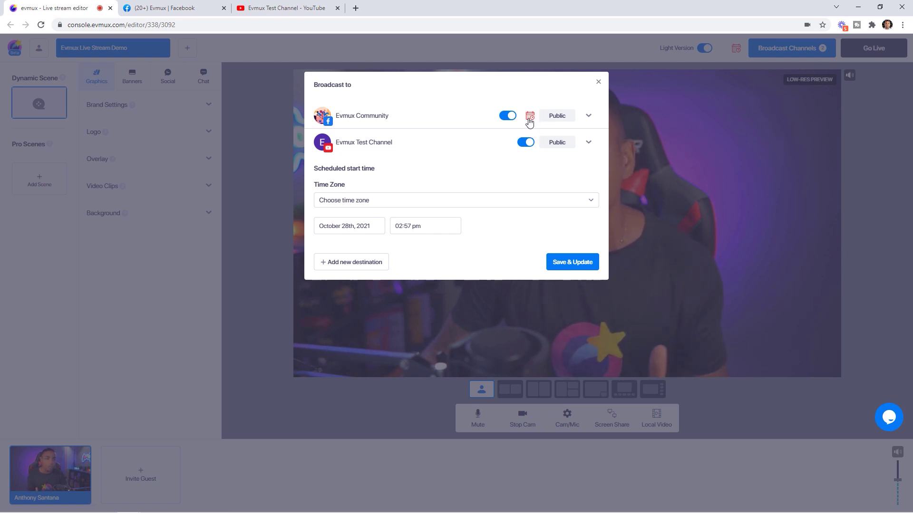
click(588, 120)
click(317, 255)
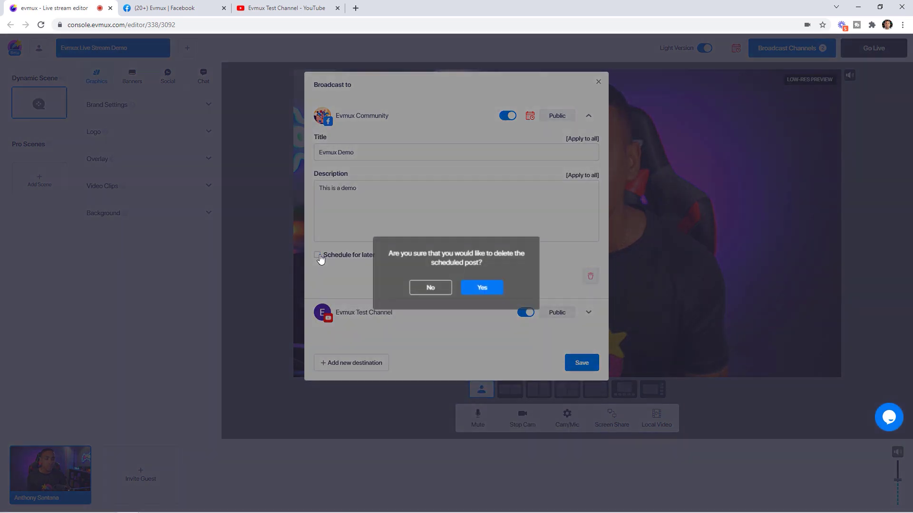
click(485, 289)
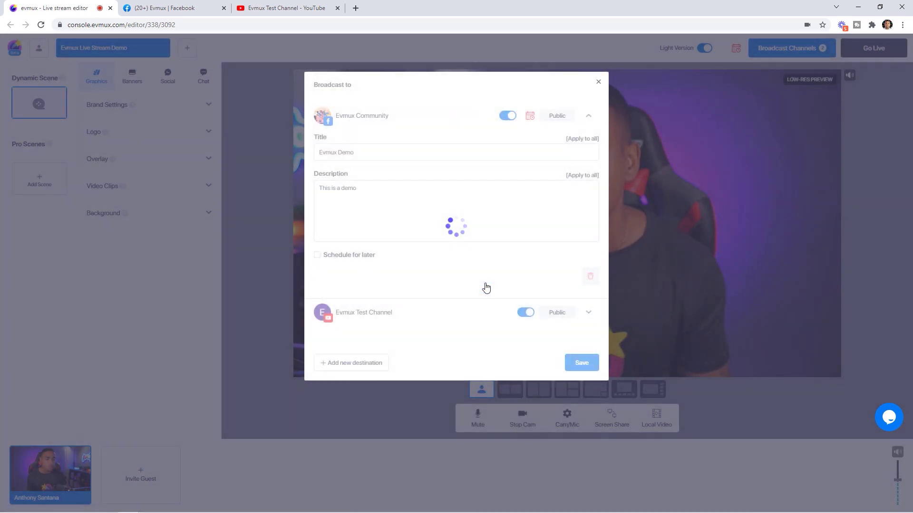
click(581, 364)
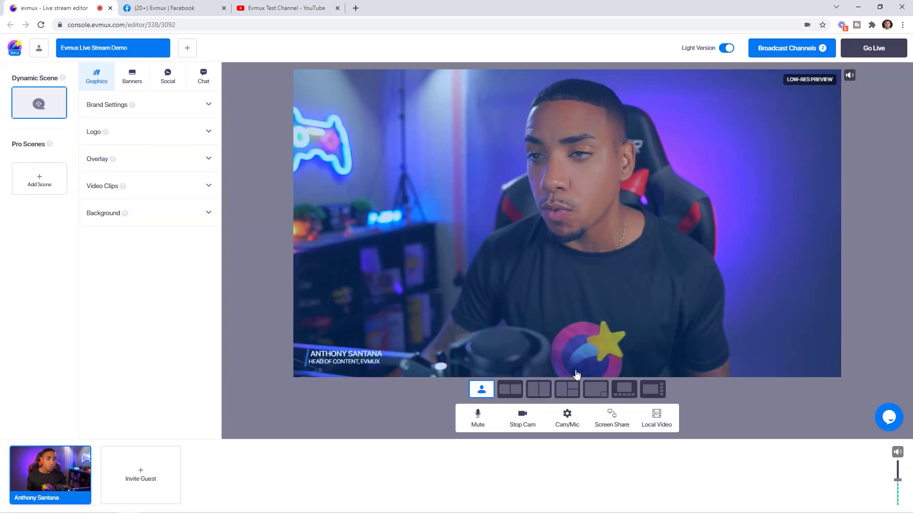
click(785, 49)
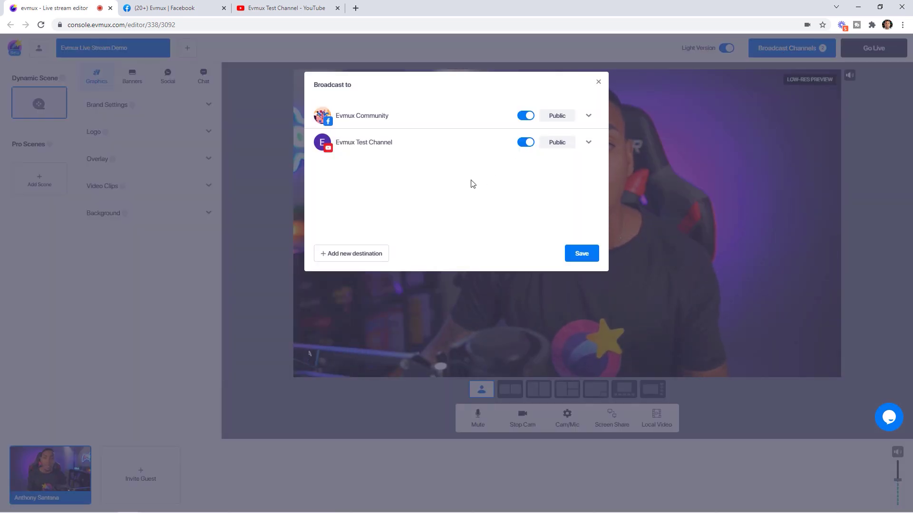
Step: Go live to the Facebook group and YouTube with recording turned off
click(580, 254)
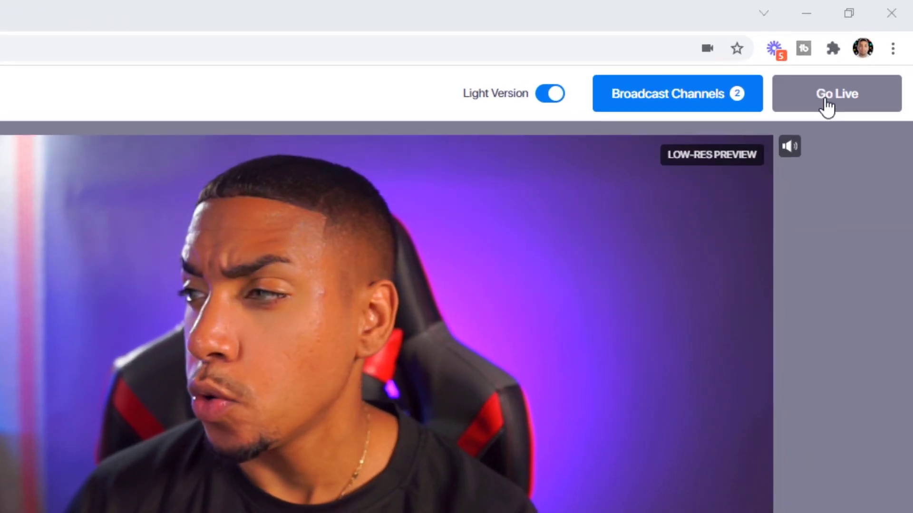
click(868, 52)
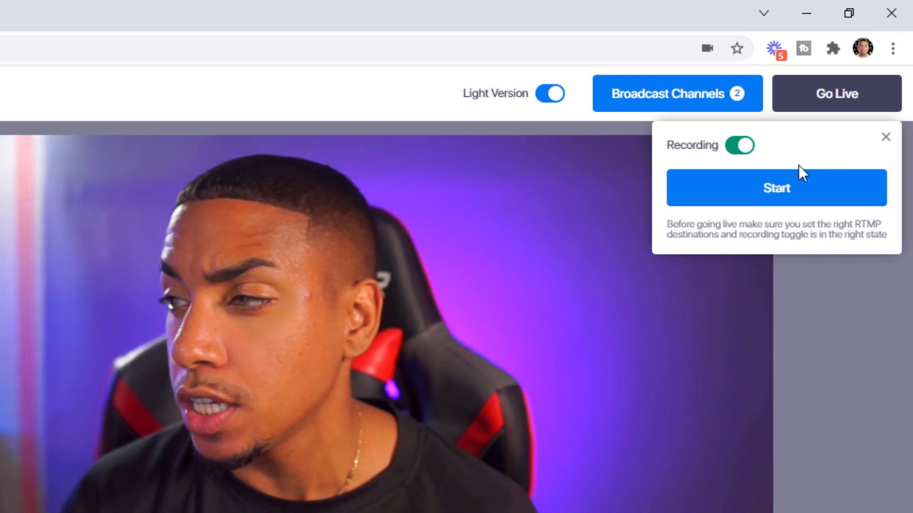
click(741, 150)
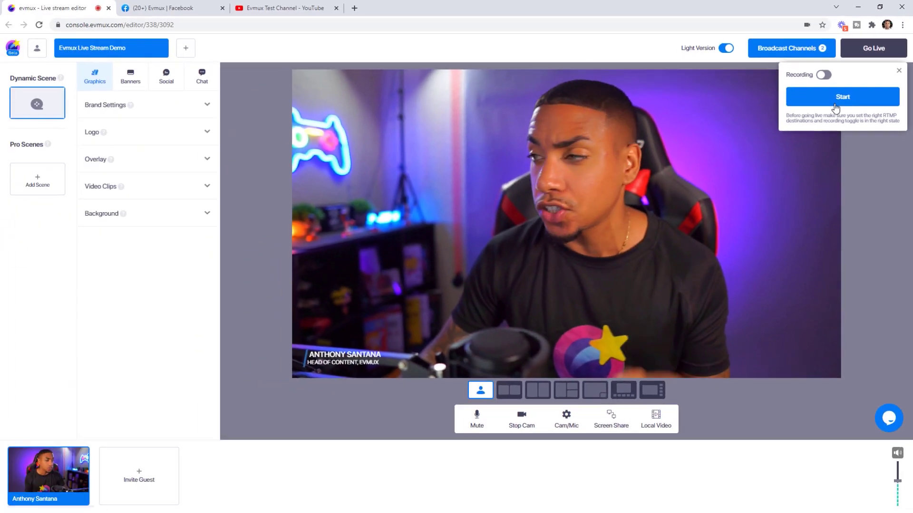
click(787, 192)
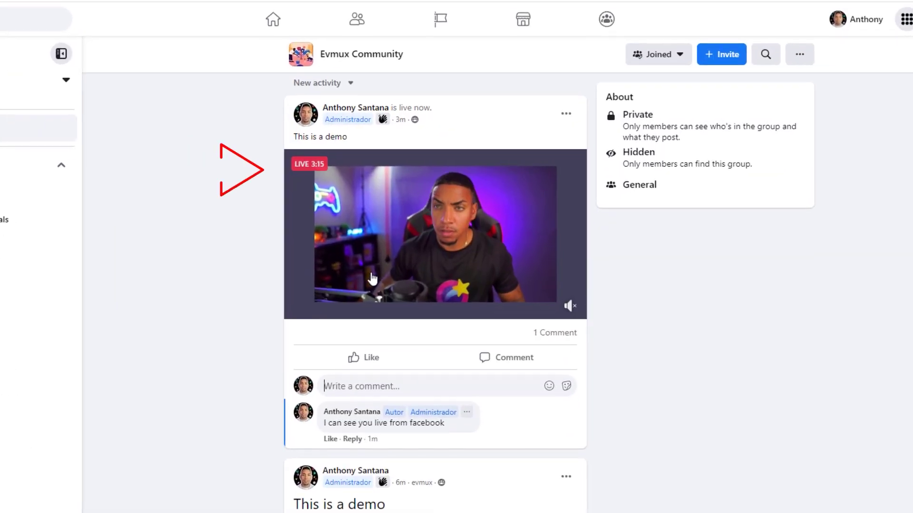
Step: Check the live post in Evmux Community and the Evmux Demo v2 stream on YouTube, then return to evmux
scroll(491, 254, up, 2)
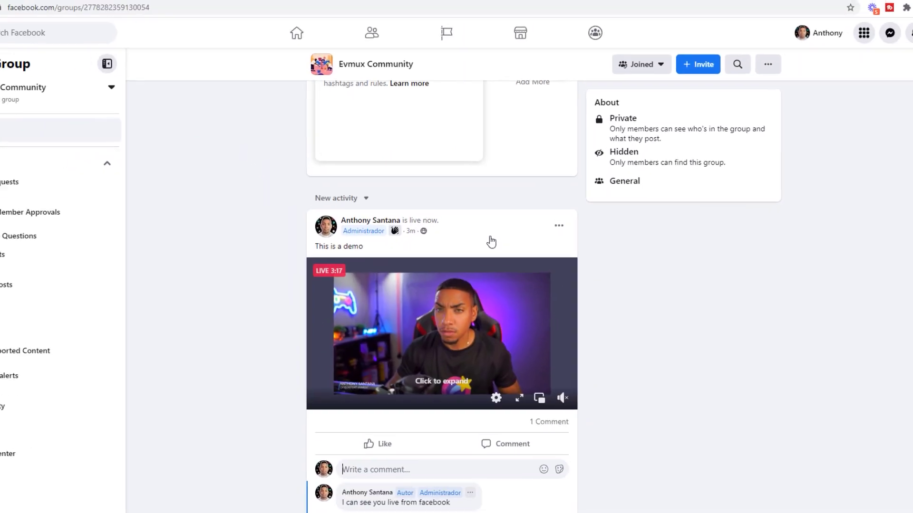
scroll(636, 325, down, 2)
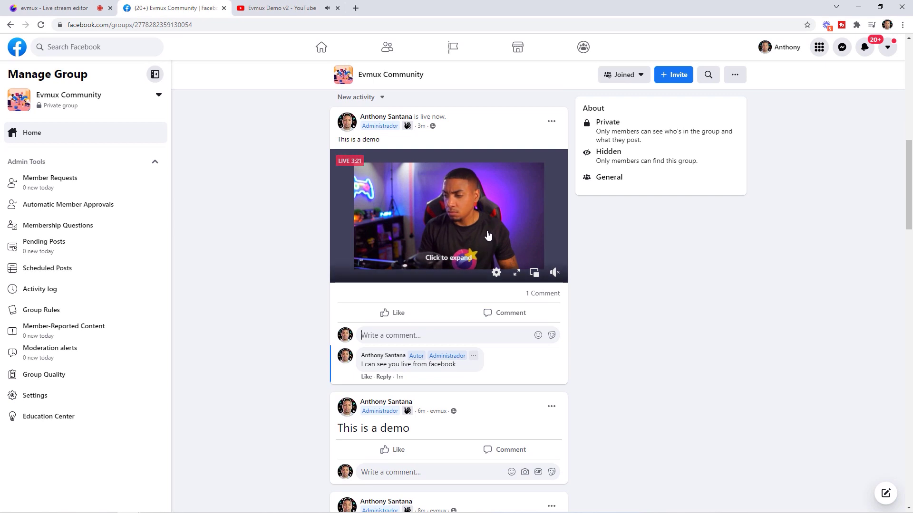
click(261, 12)
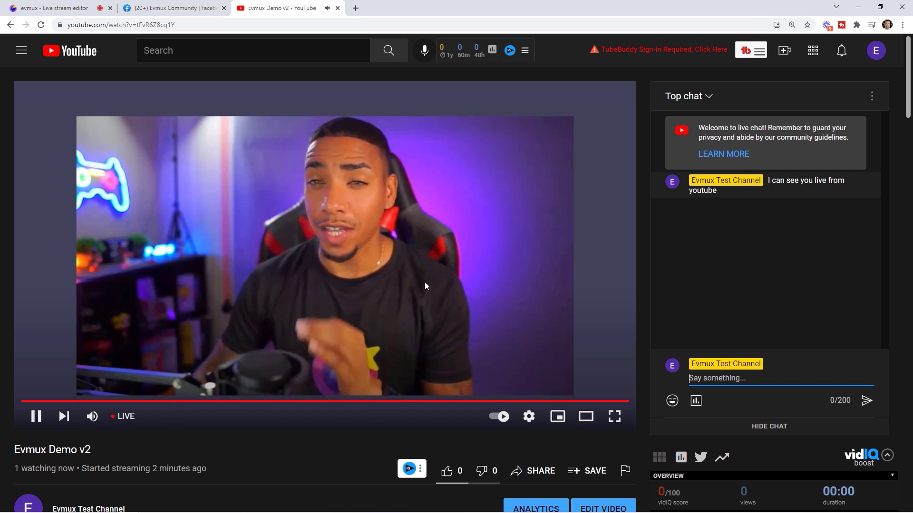
scroll(346, 338, down, 1)
scroll(347, 338, up, 1)
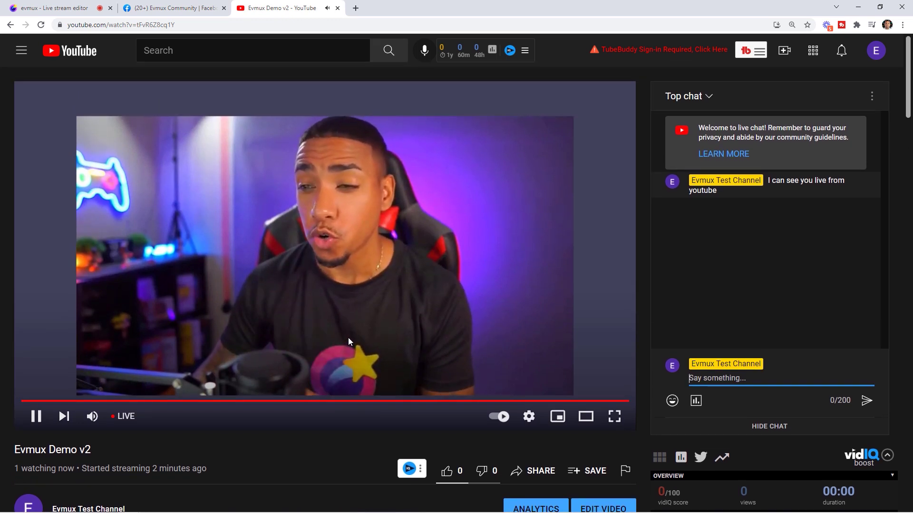
click(66, 8)
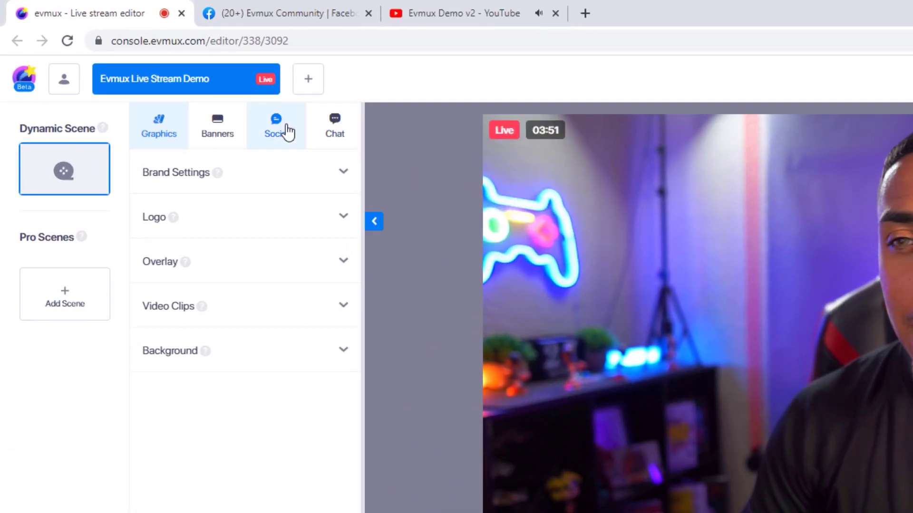
Step: Show the YouTube comment on screen, then swap it for the Facebook comment 'I can see you live from facebook'
click(288, 133)
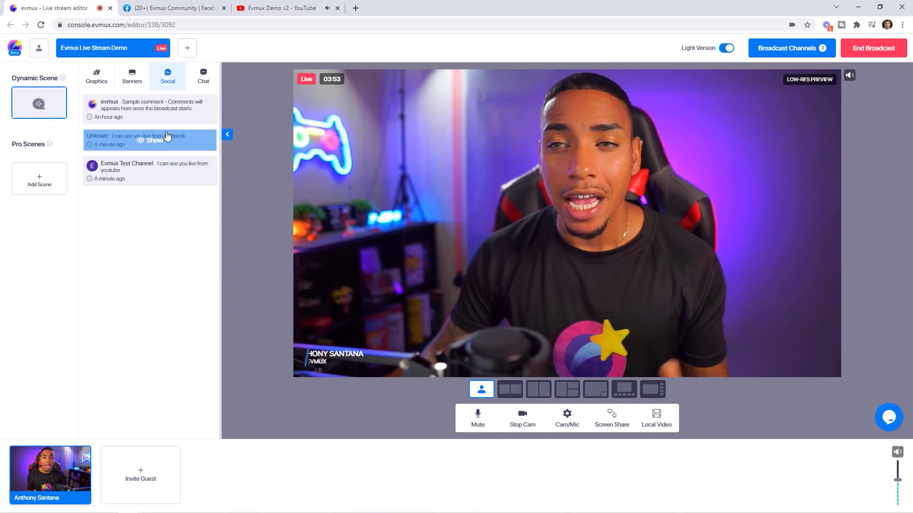
click(157, 172)
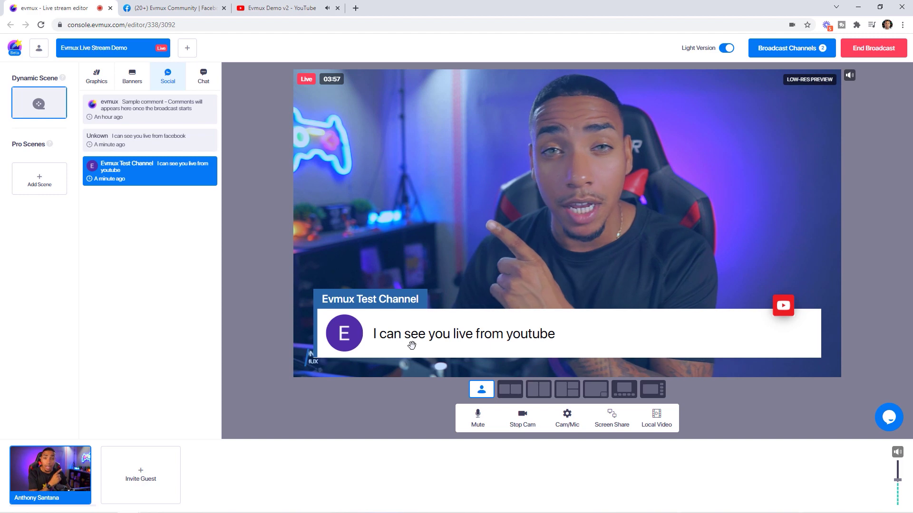
click(175, 135)
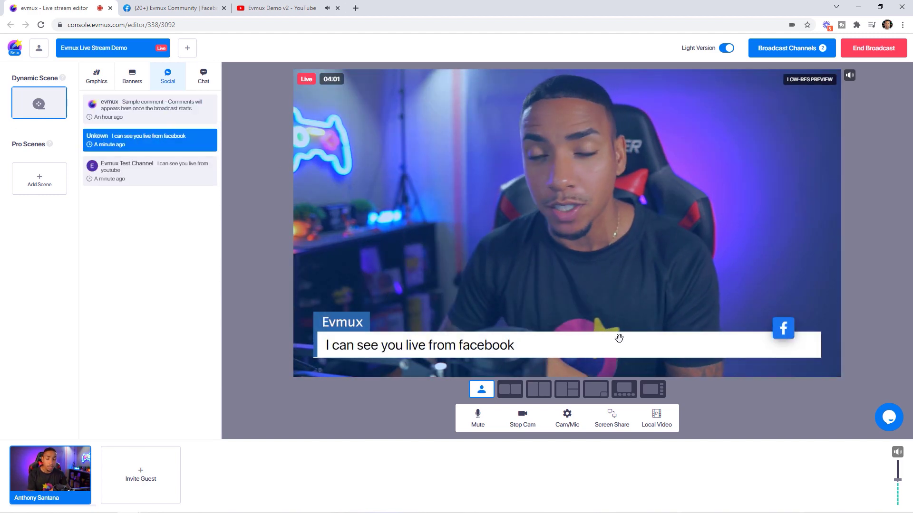